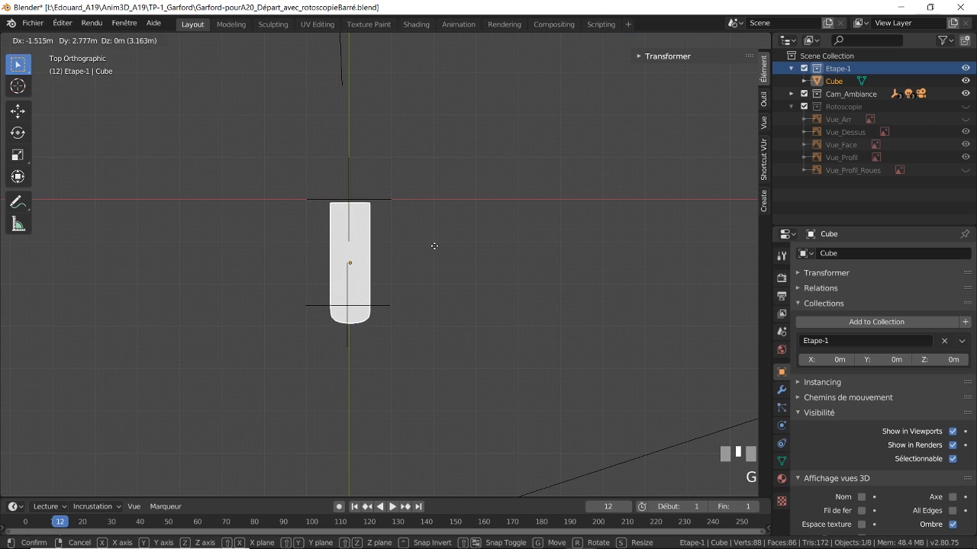
- Move the rounded plate (Cube) in top view so its straight end meets the X axis and it is centred on the Y axis
left_click(432, 244)
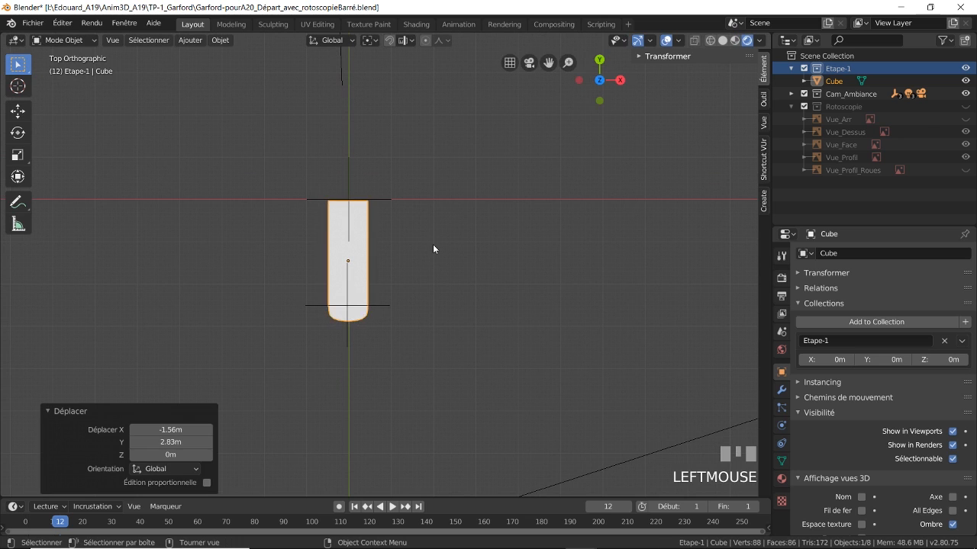
scroll(433, 244, "up", 7)
middle_click_drag(432, 245, 416, 192, "shift")
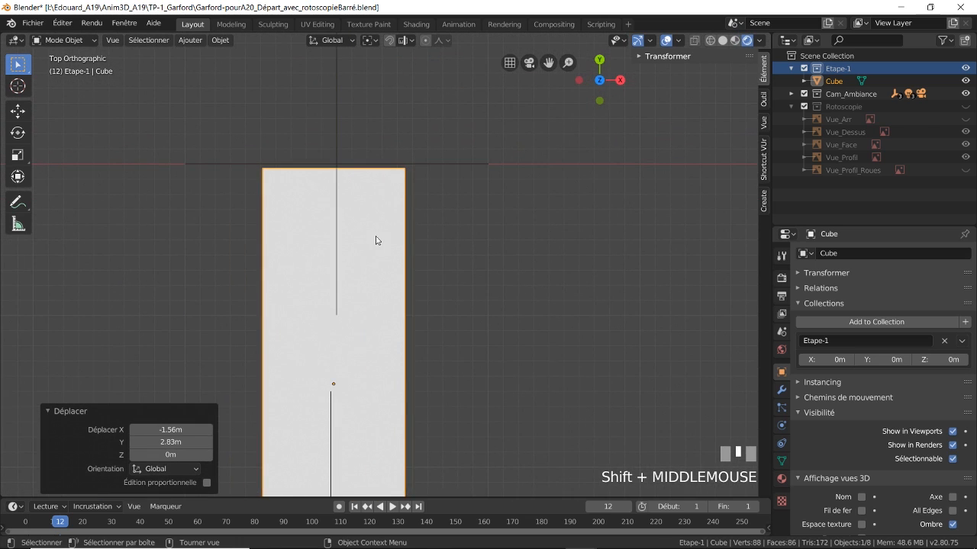
scroll(377, 240, "up", 4)
middle_click_drag(415, 236, 438, 301, "shift")
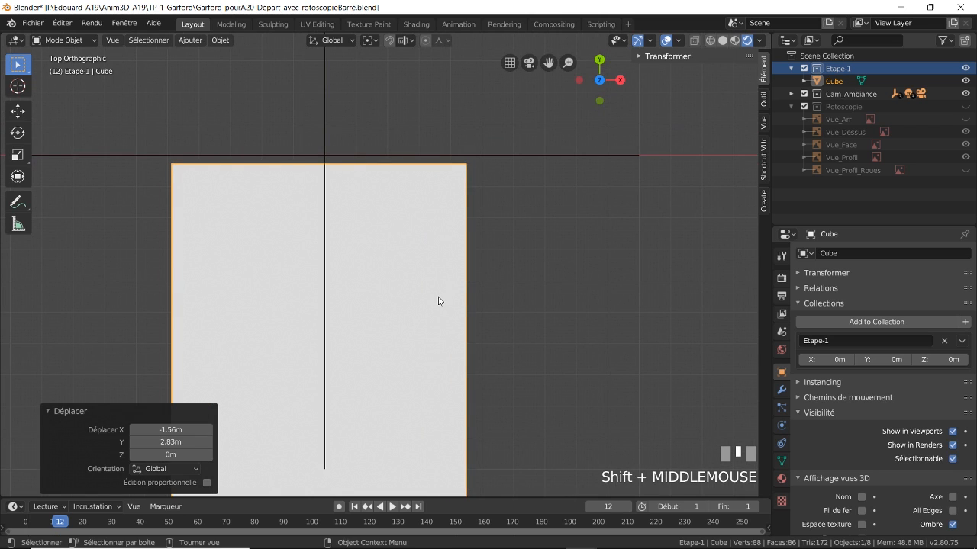
key("g")
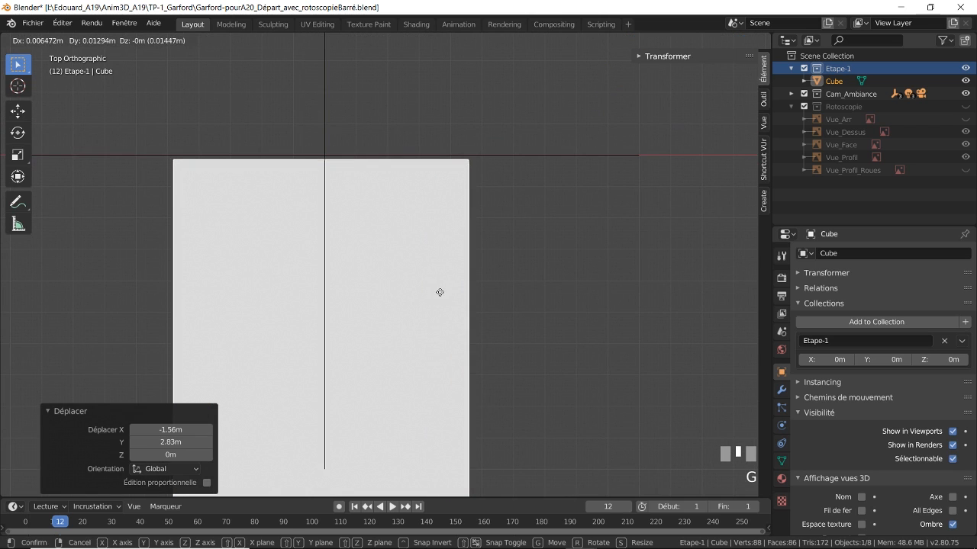
left_click(440, 292)
scroll(465, 268, "down", 5)
middle_click_drag(465, 268, 458, 248)
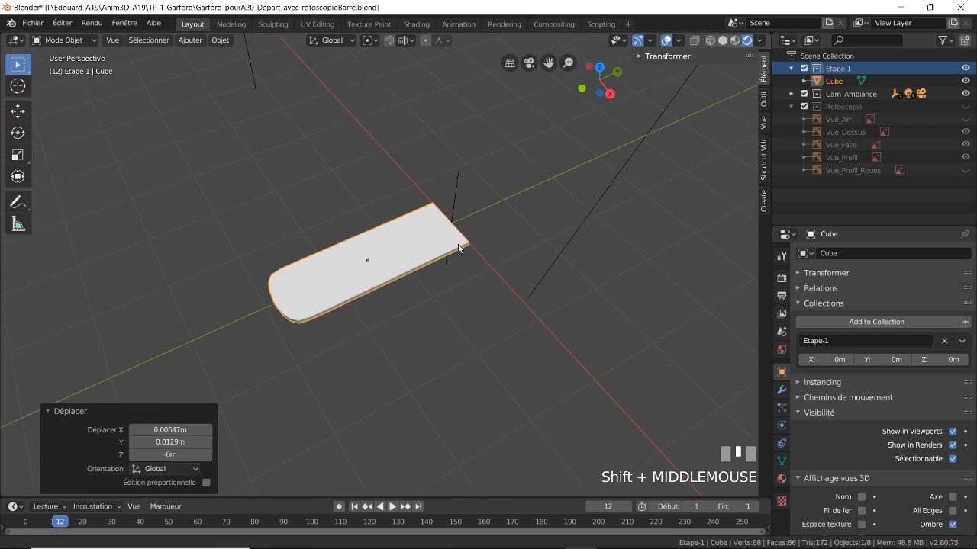
- Expand the plate's transform values and apply its position so the origin moves to the world centre
left_click(646, 58)
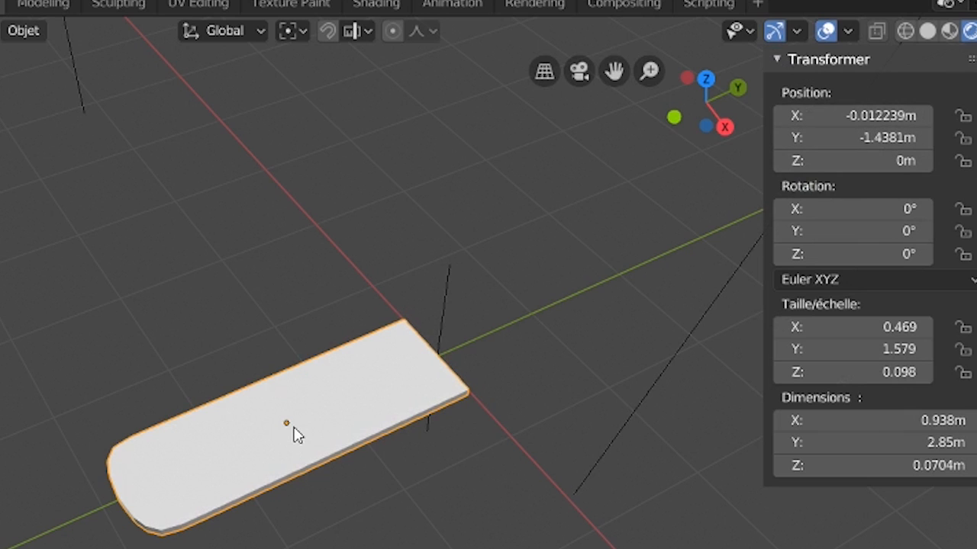
scroll(296, 435, "up", 3)
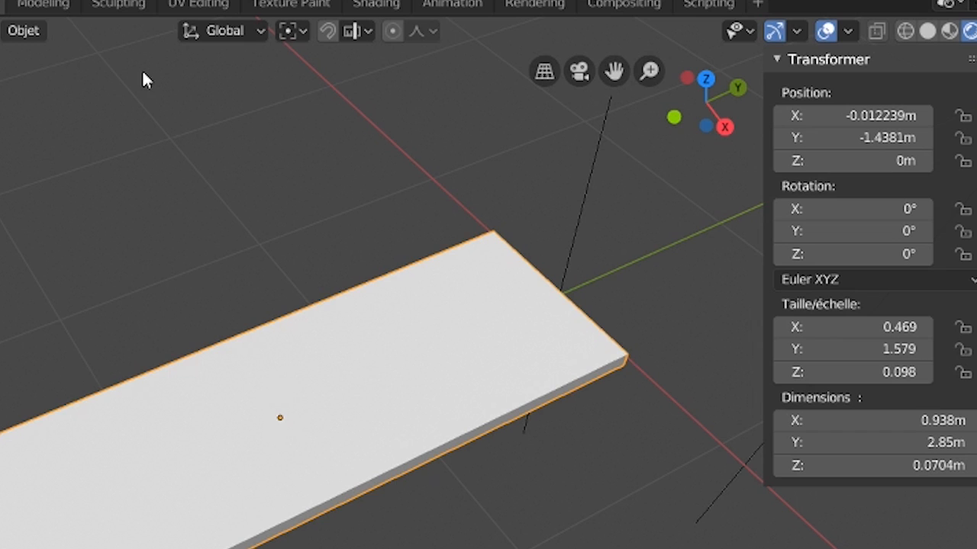
left_click(25, 32)
mouse_move(40, 66)
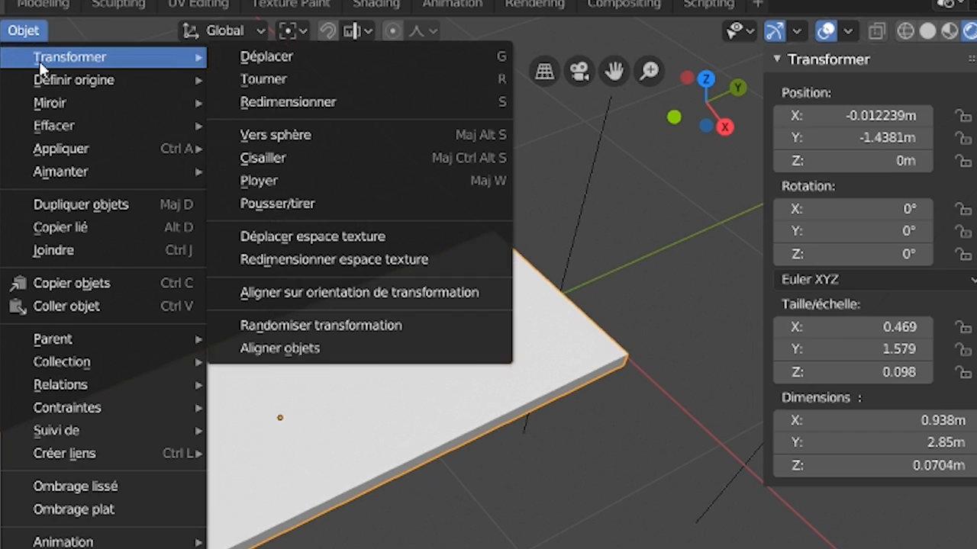
mouse_move(56, 148)
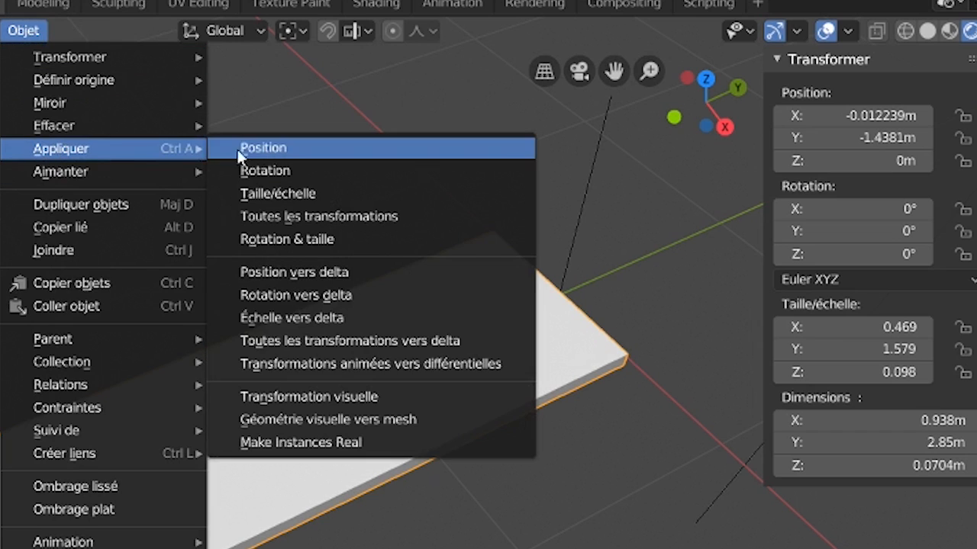
left_click(263, 149)
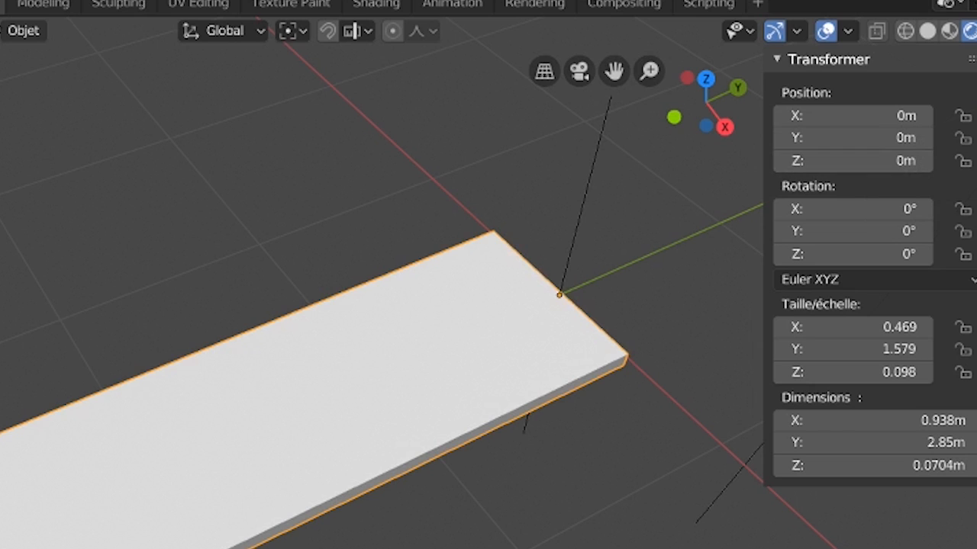
left_click(22, 34)
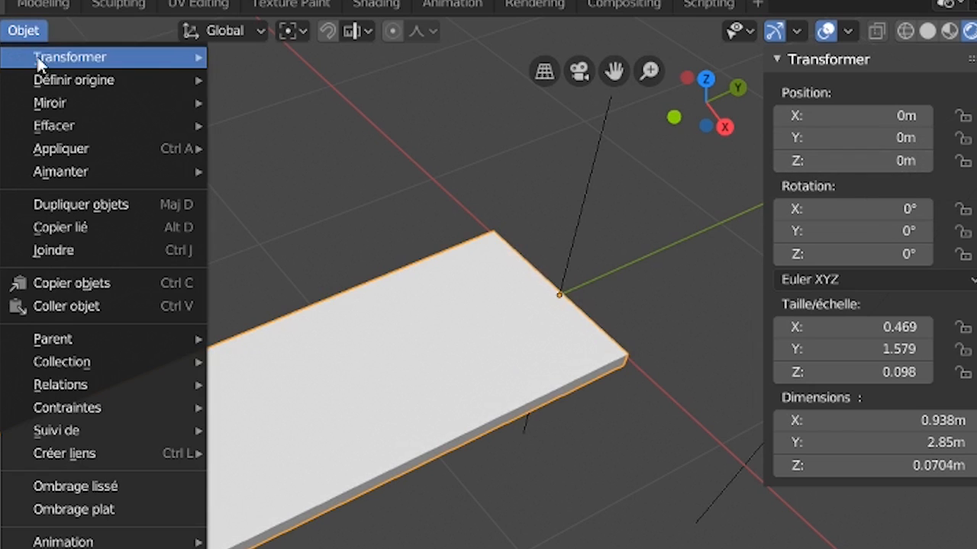
mouse_move(43, 81)
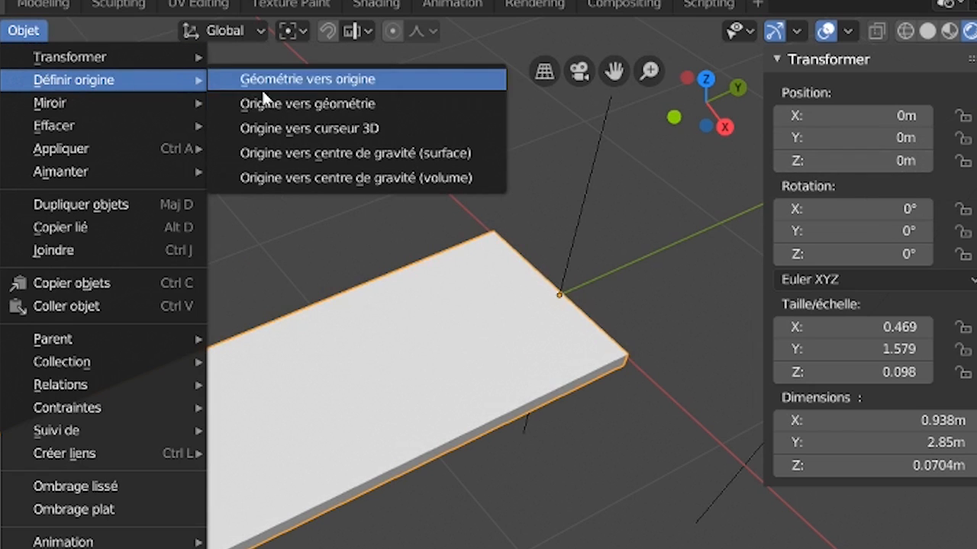
left_click(284, 129)
left_click(290, 30)
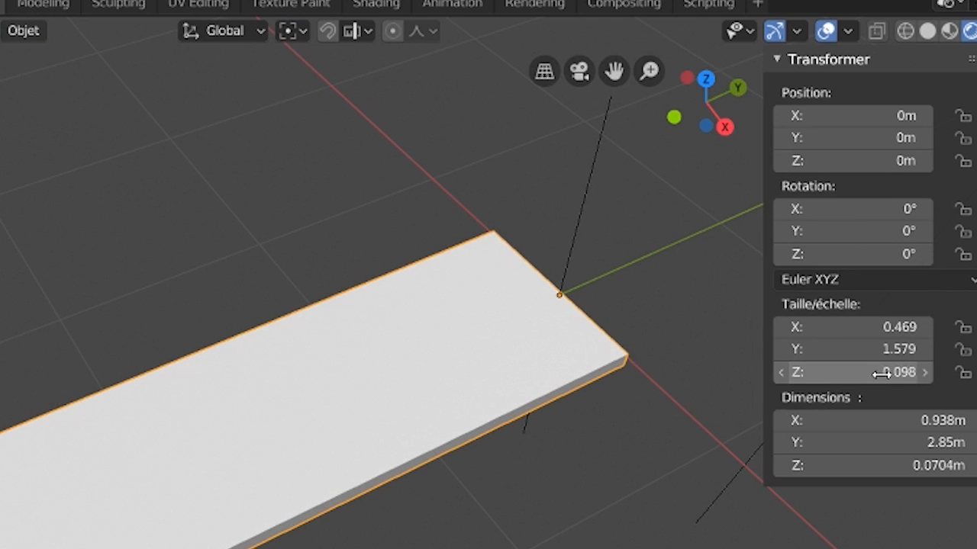
- Apply the plate's scale (Taille/échelle)
left_click(23, 30)
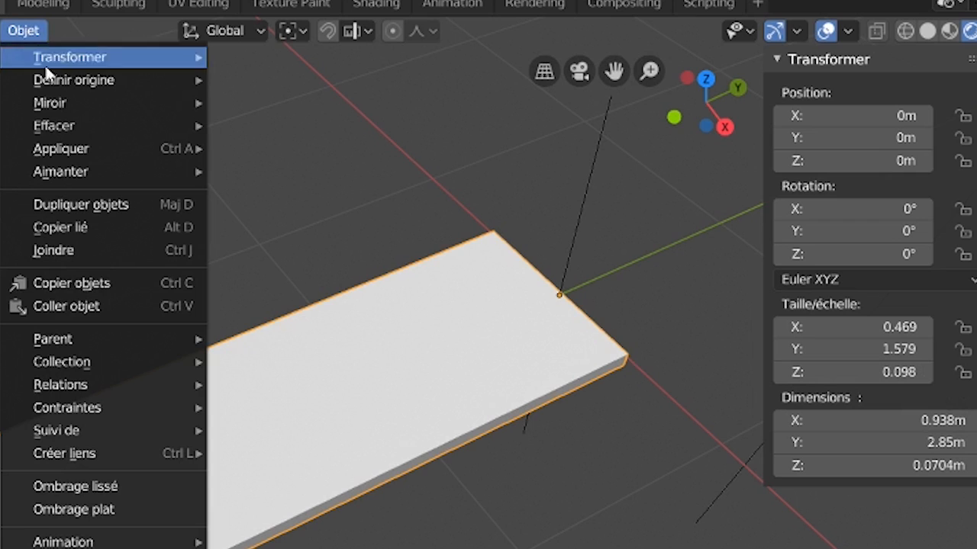
mouse_move(58, 156)
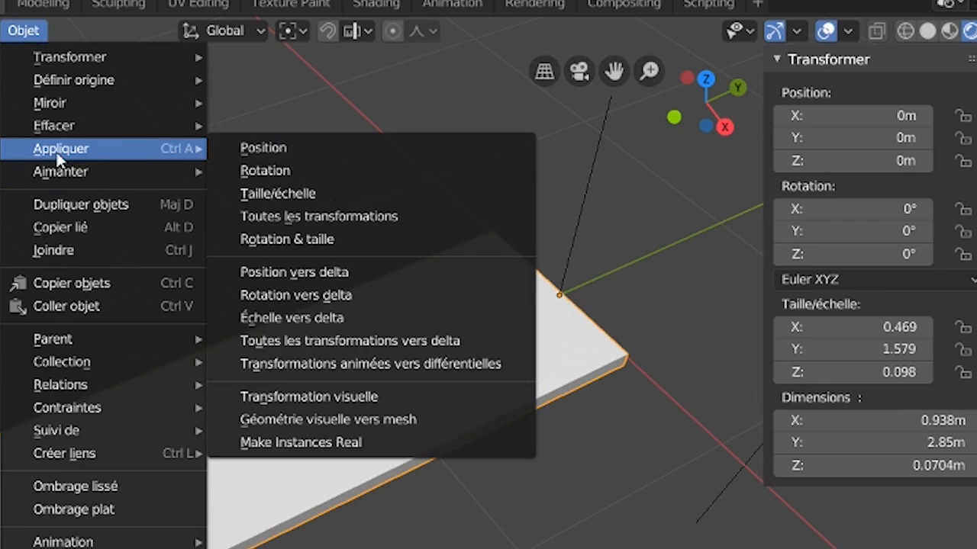
left_click(281, 194)
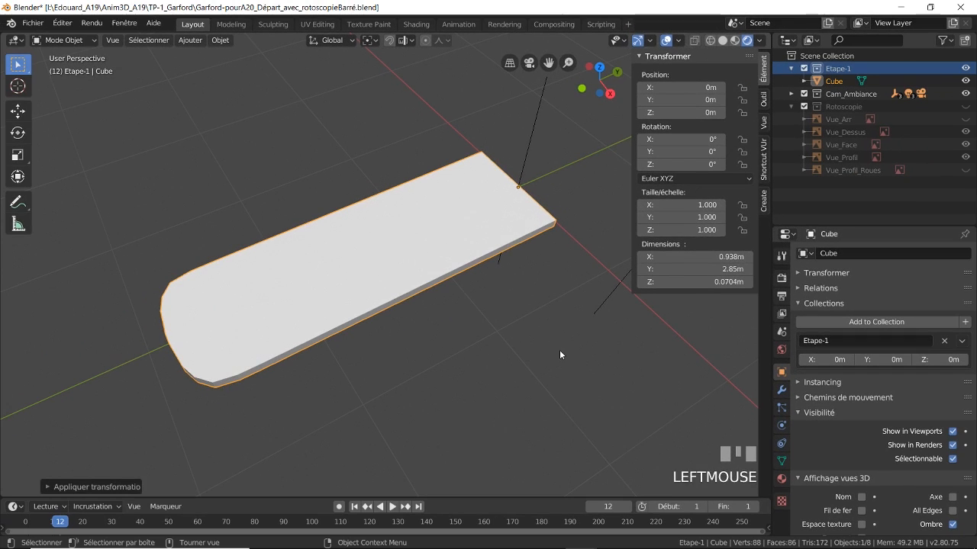
- Switch to the right orthographic view and show the Rotoscopie collection, framing the fender in the profile drawing
key("KP_3")
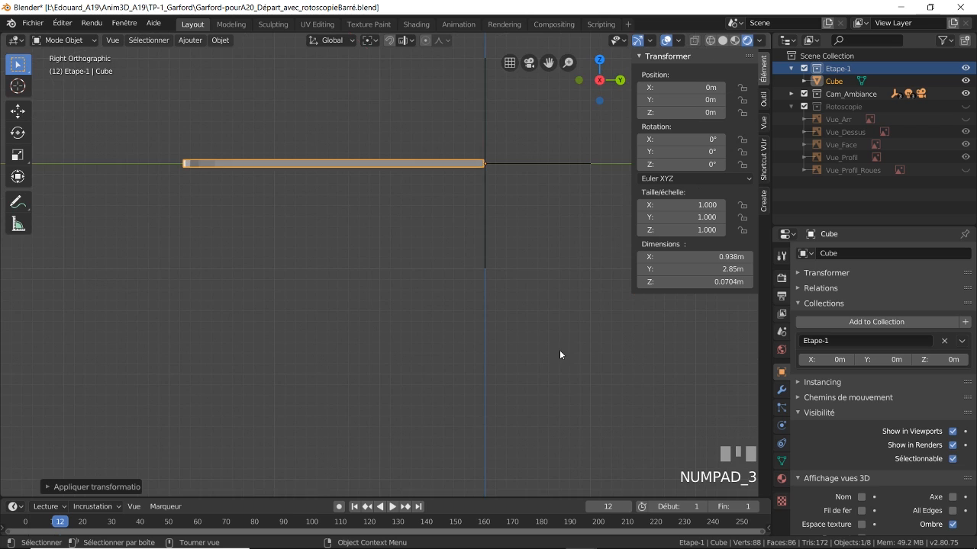
middle_click_drag(312, 226, 541, 397, "shift")
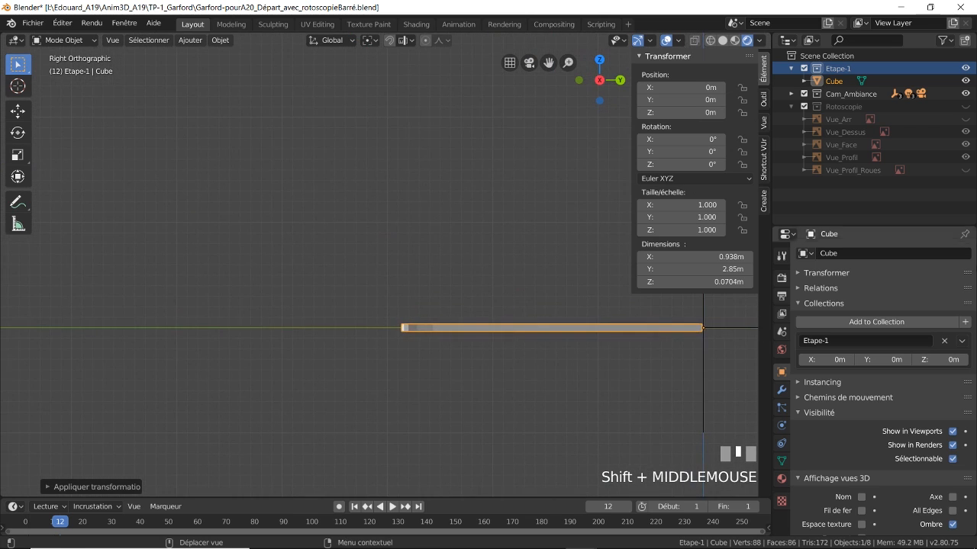
left_click(965, 106)
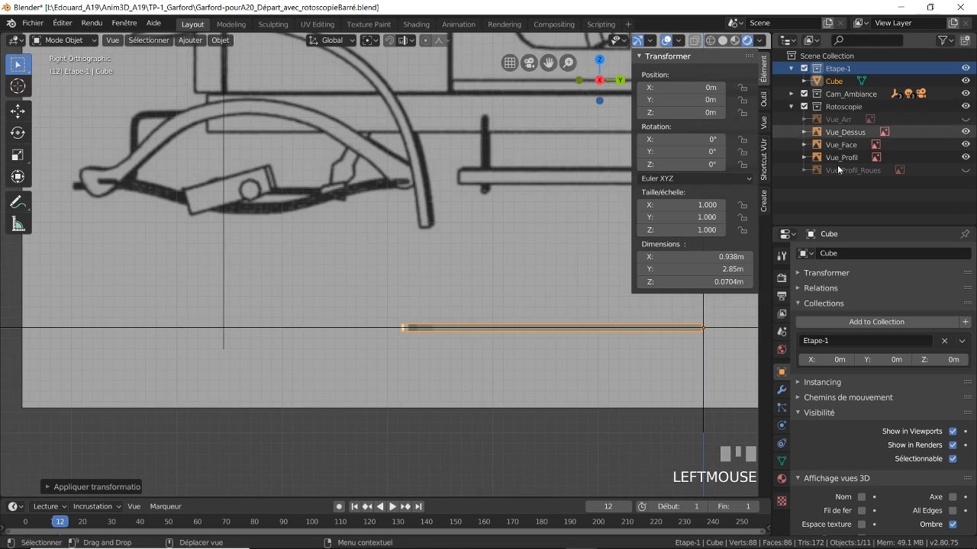
middle_click_drag(462, 177, 457, 272, "shift")
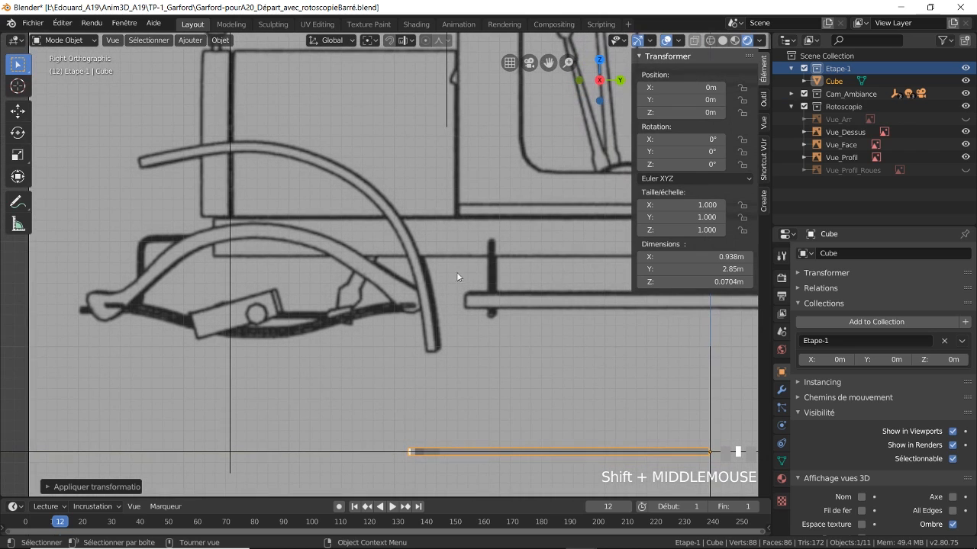
- Place the 3D cursor on the curved fender in the profile drawing and add a NURBS curve (Courbe NURBS) there
left_click(17, 86)
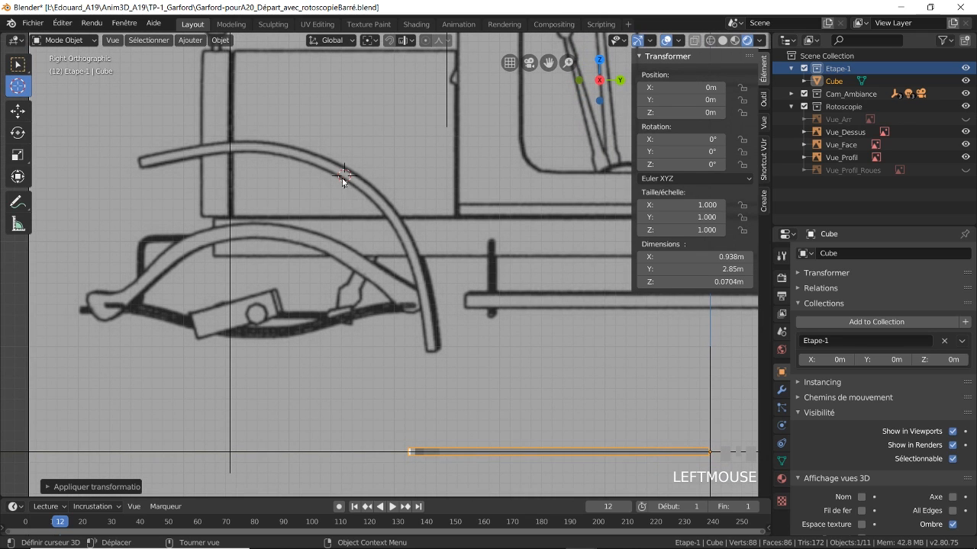
left_click(190, 40)
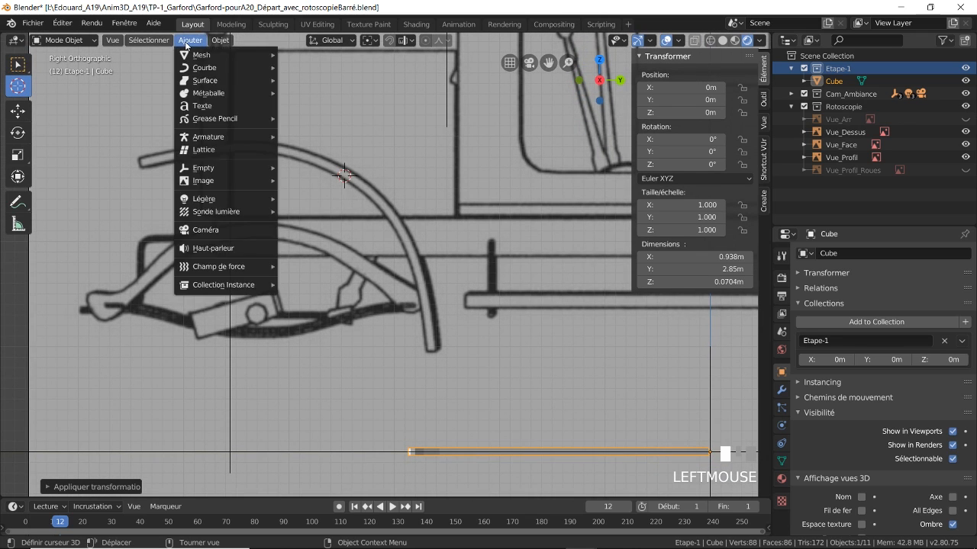
mouse_move(198, 69)
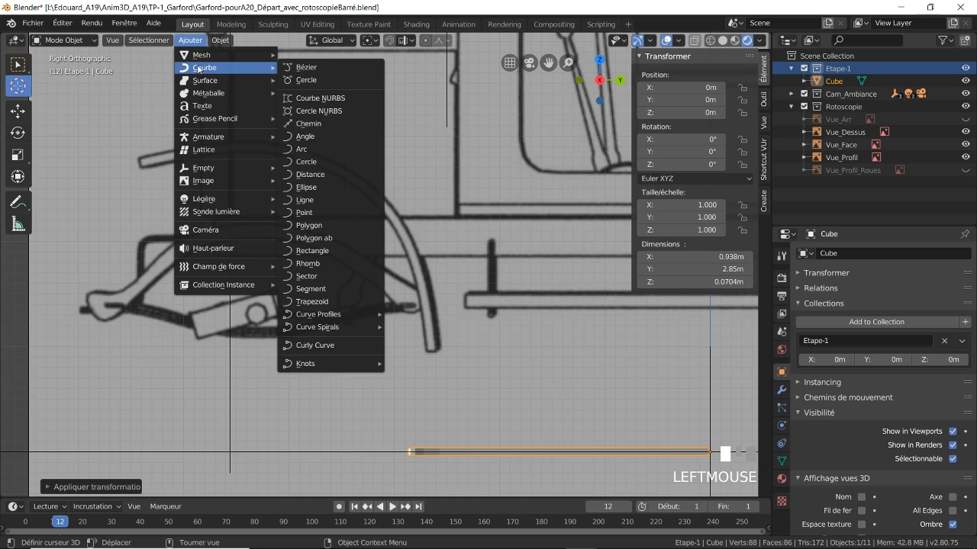
left_click(335, 98)
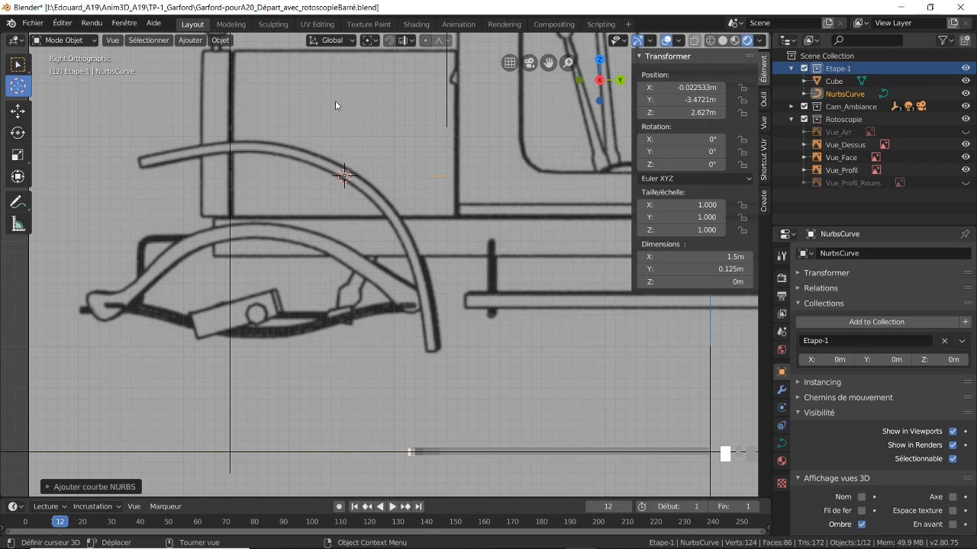
- Set the new NURBS curve's Y rotation to 90° so it lies in the profile plane
left_click(92, 487)
left_click(167, 469)
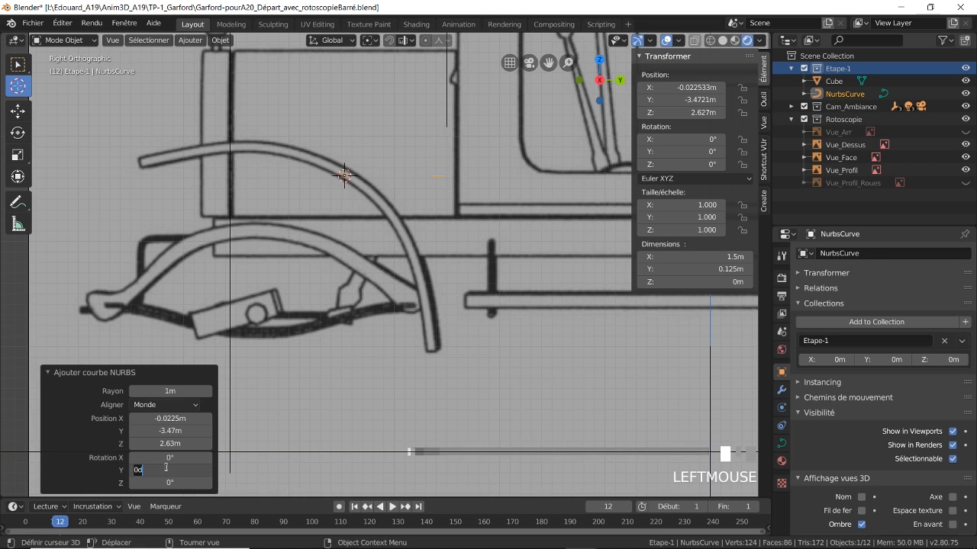
type("90")
key("Return")
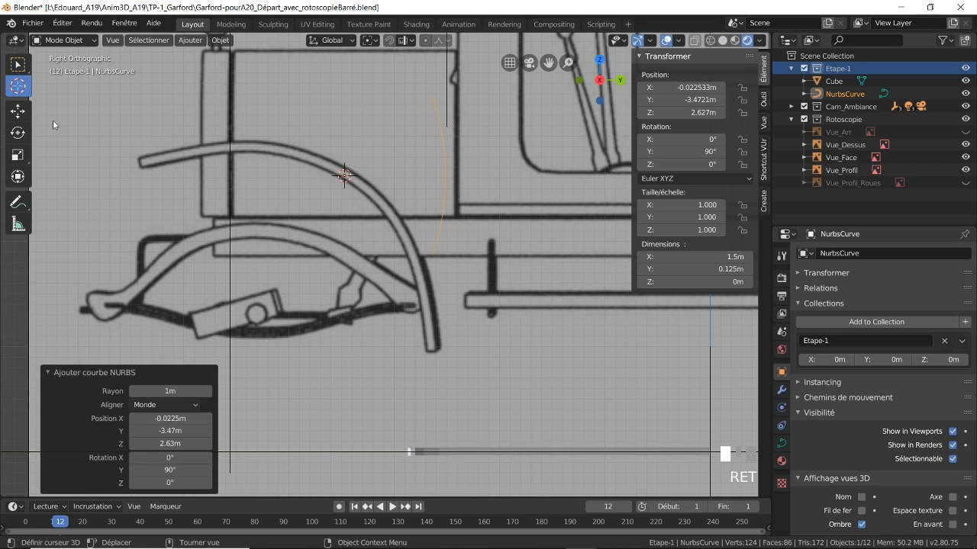
- Enter Edit mode and move the curve's lowest control point below the fender's lower tip, about 0.75 m in Y and -0.71 m in Z
left_click(67, 44)
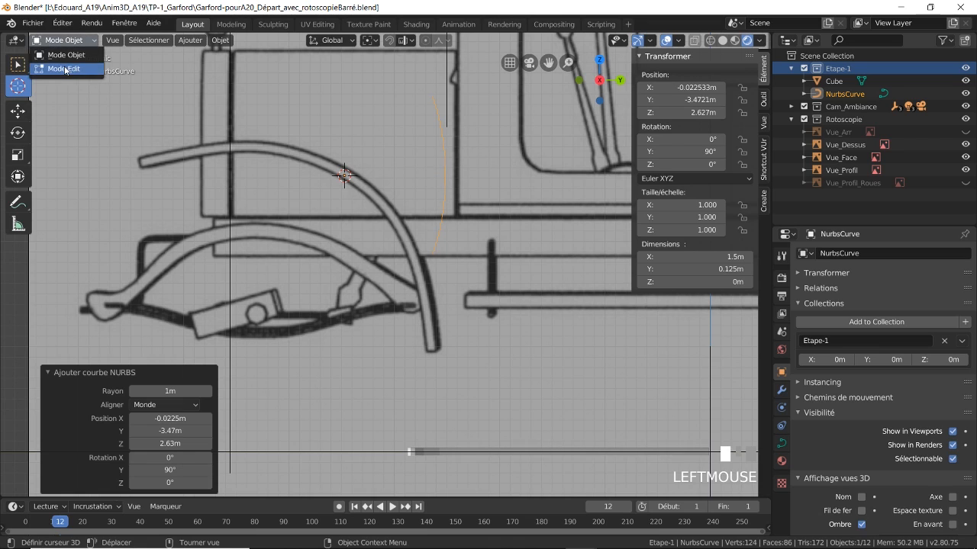
left_click(63, 67)
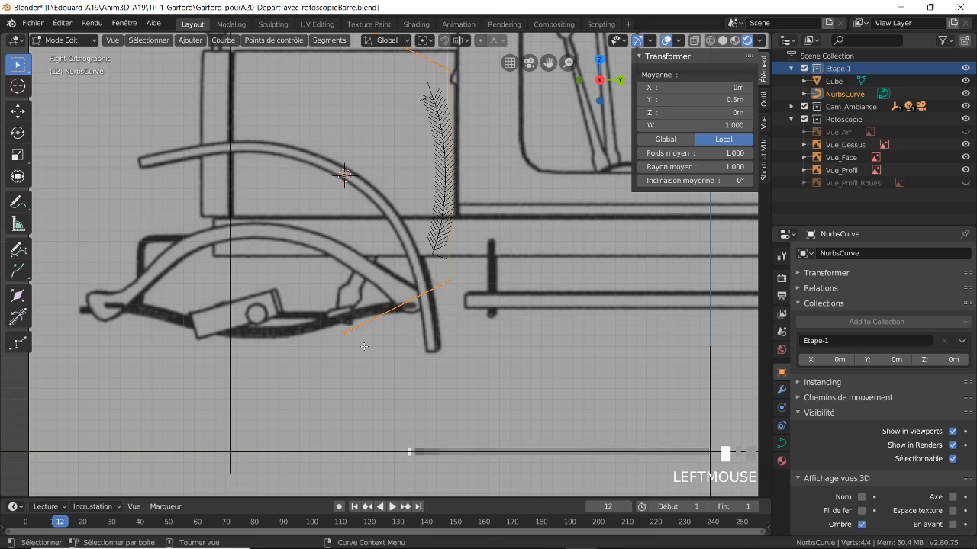
left_click(344, 333)
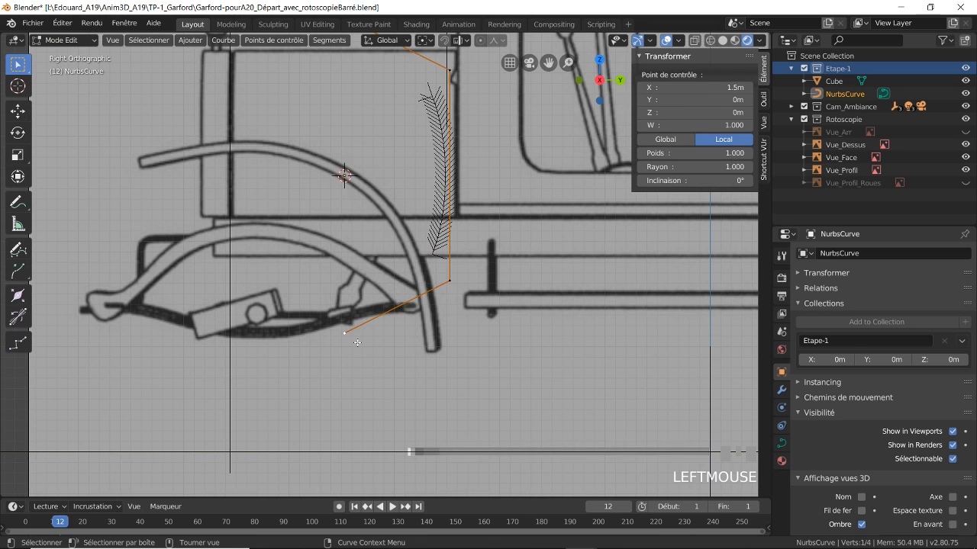
key("g")
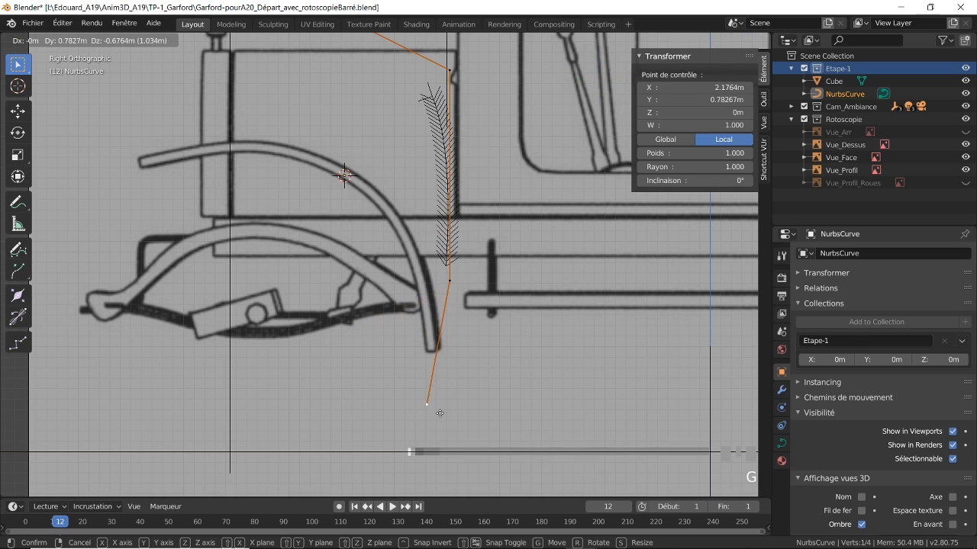
left_click(437, 416)
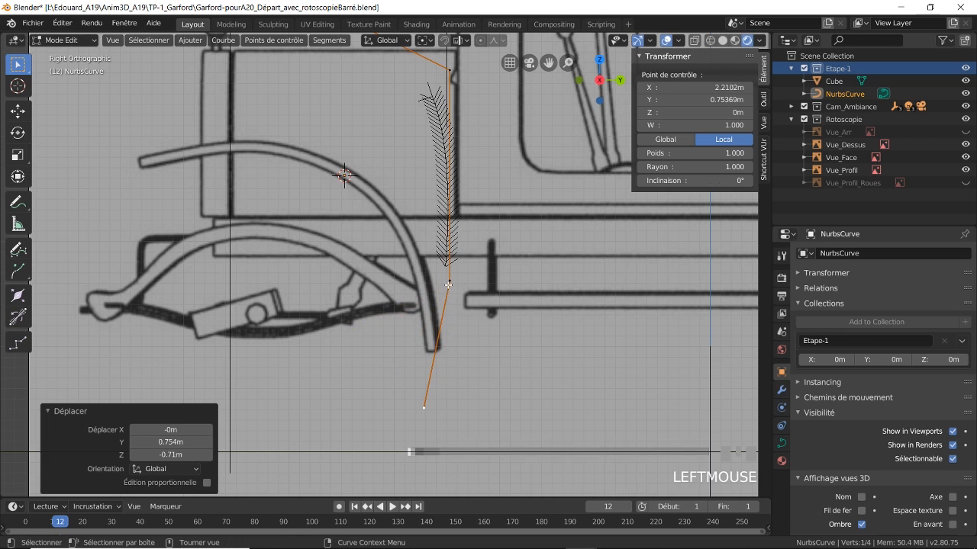
- Move the curve's second control point just below the fender's lower tip and the third one inside that tip
left_click(448, 285)
key("g")
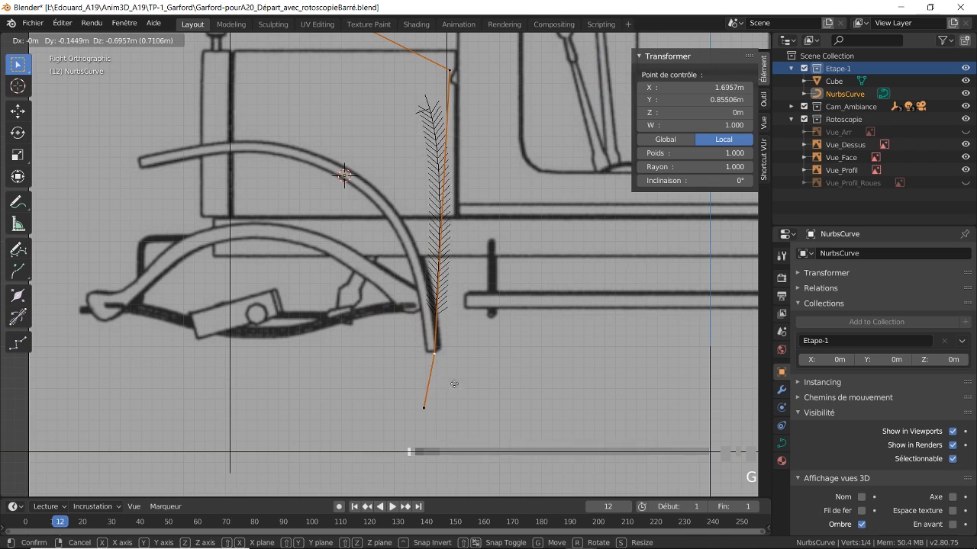
left_click(448, 399)
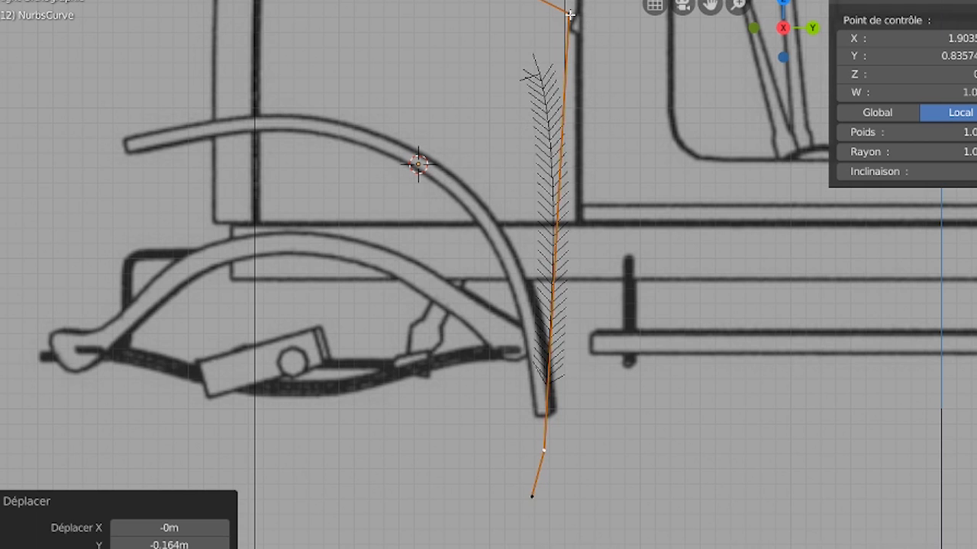
key("g")
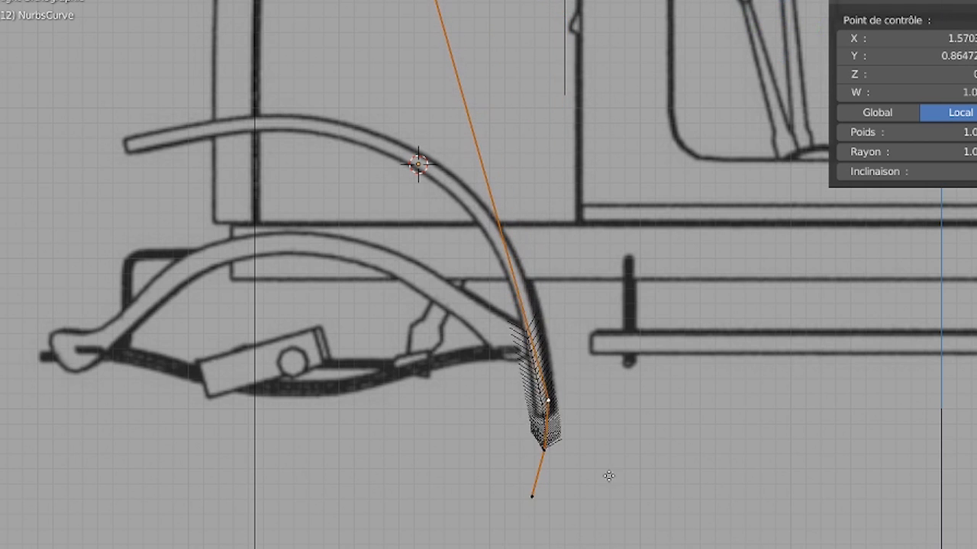
left_click(602, 467)
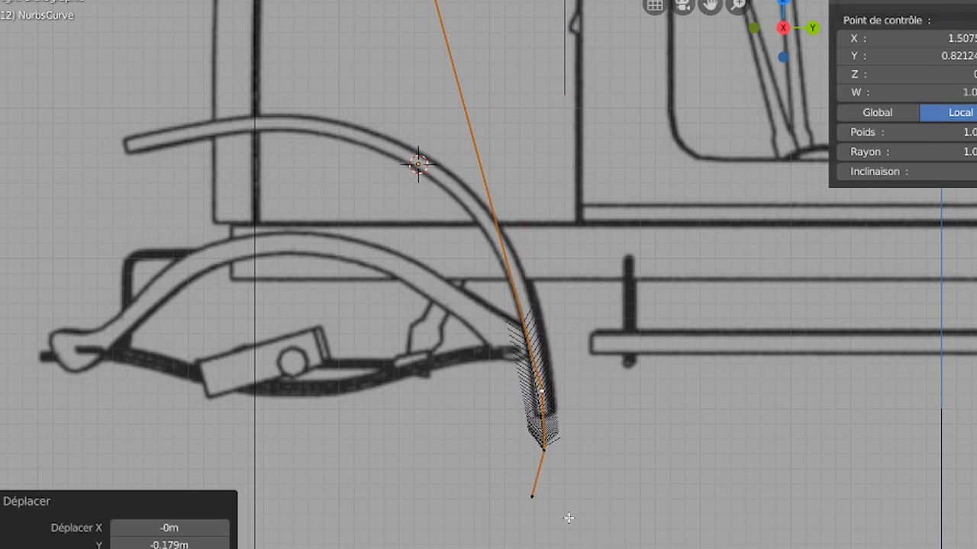
- Move the curve's topmost control point down inside the fender, just above the third control point, about 0.79 m in Y
scroll(690, 219, "down", 2)
middle_click_drag(551, 62, 537, 141, "shift")
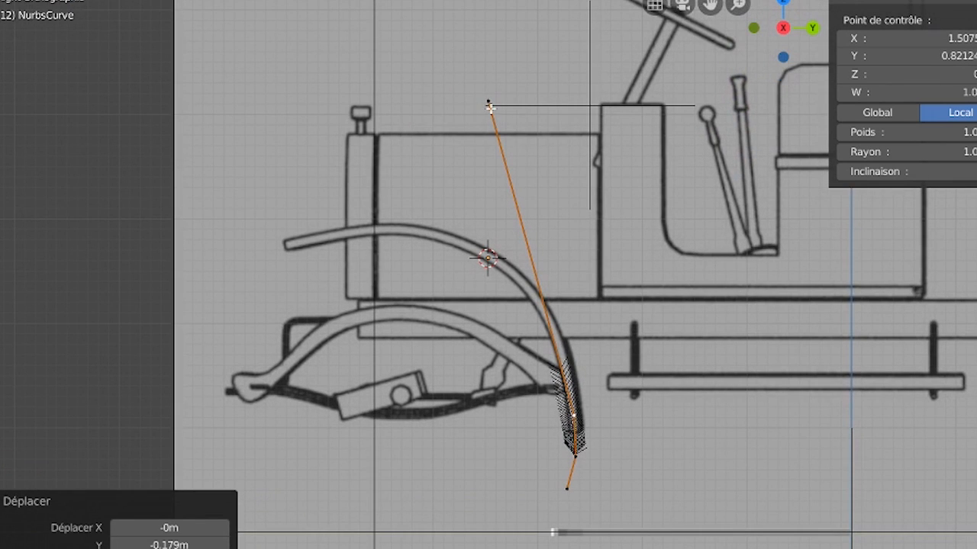
left_click(488, 102)
key("g")
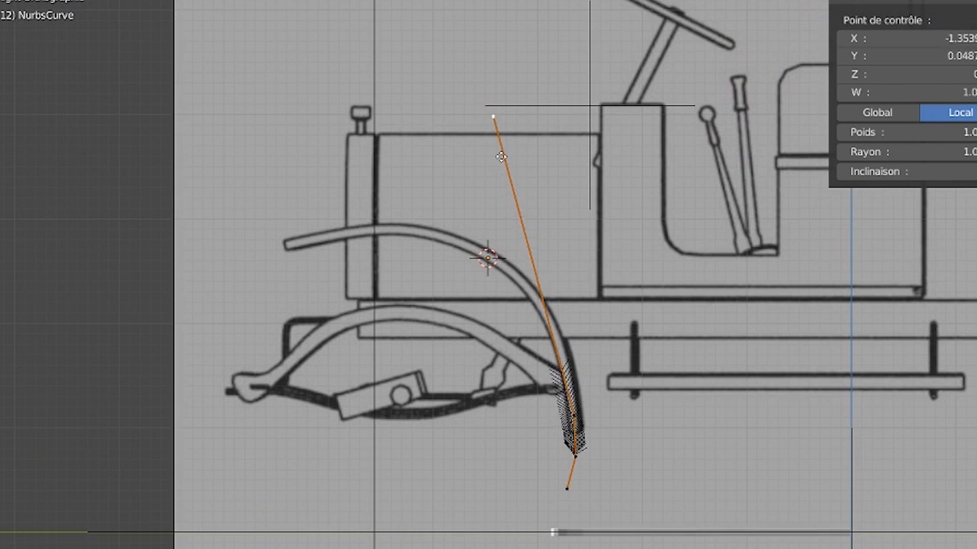
left_click(572, 399)
scroll(593, 342, "up", 4)
middle_click_drag(593, 342, 649, 115, "shift")
scroll(670, 218, "down", 1)
middle_click_drag(670, 218, 657, 363, "shift")
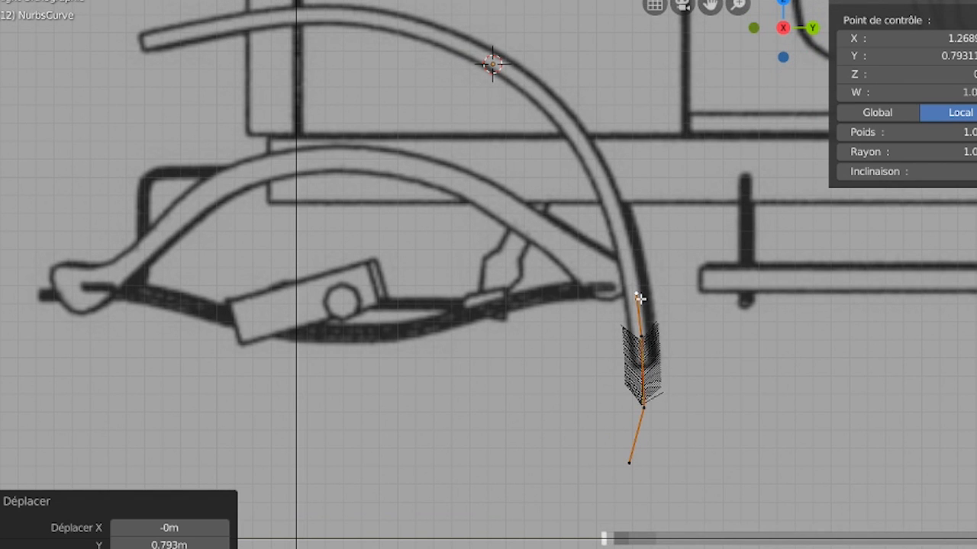
- Extrude control points from the curve's upper end up the fender's steep rear section, following its centreline to near the 3D cursor
key("e")
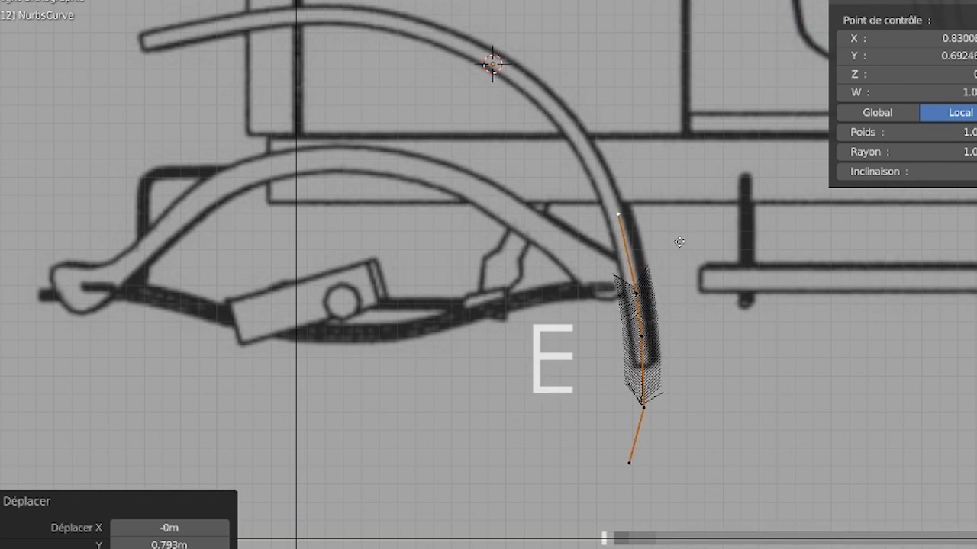
left_click(686, 265)
key("e")
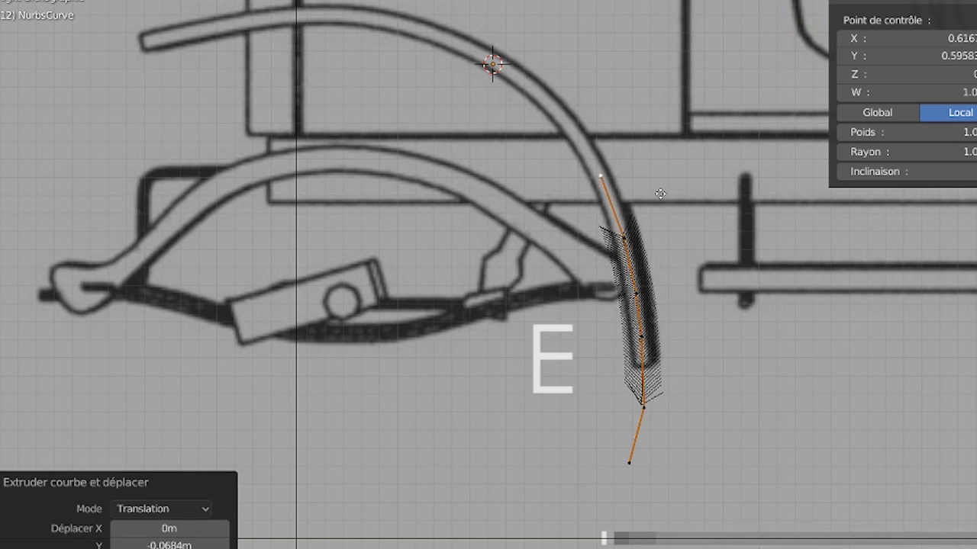
left_click(663, 201)
key("e")
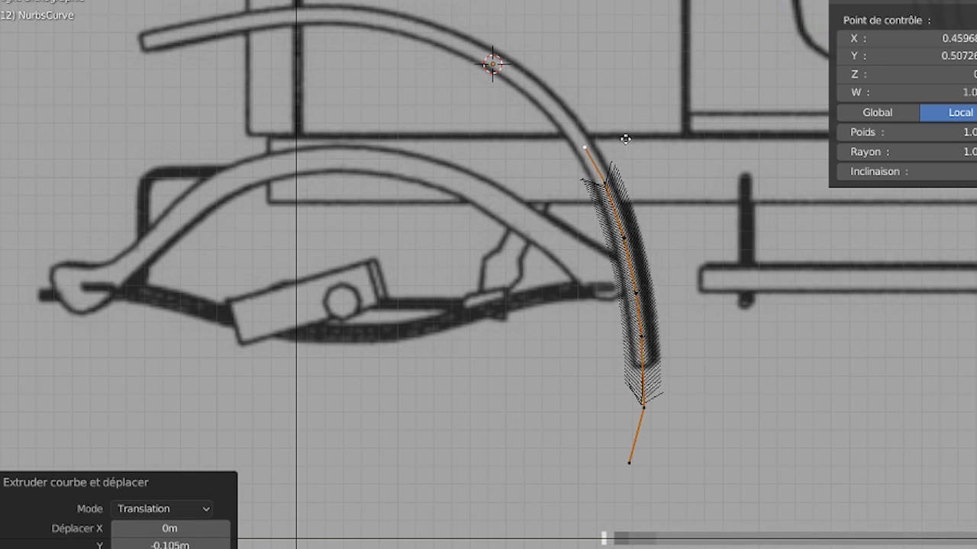
left_click(626, 136)
key("e")
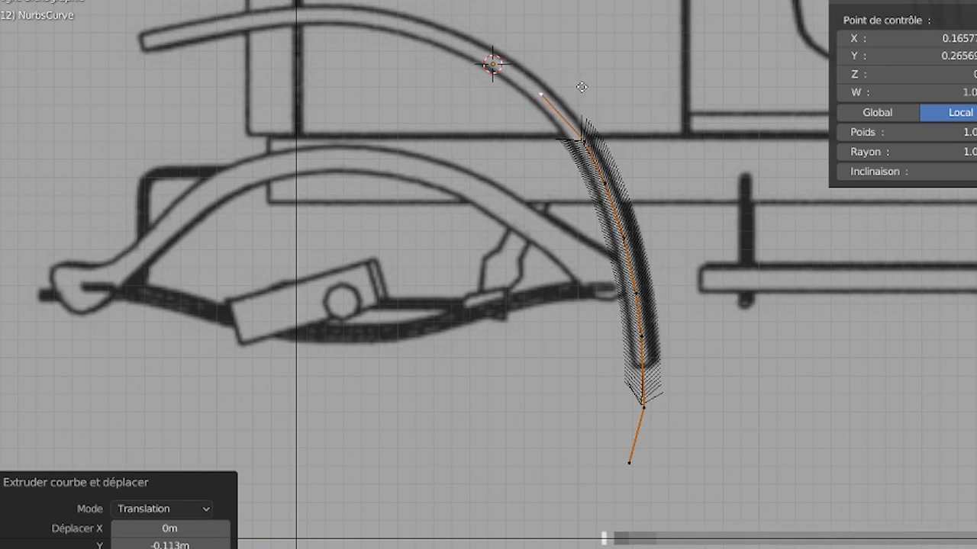
left_click(533, 49)
- Continue extruding control points from the 3D cursor over the fender's crest along its centreline to just inside the front tip
key("e")
left_click(490, 29)
key("e")
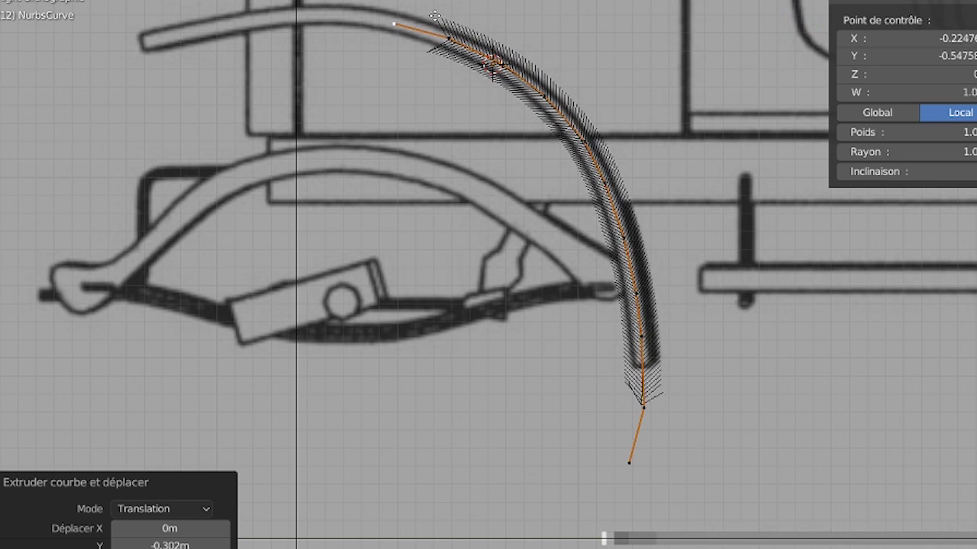
left_click(430, 14)
key("e")
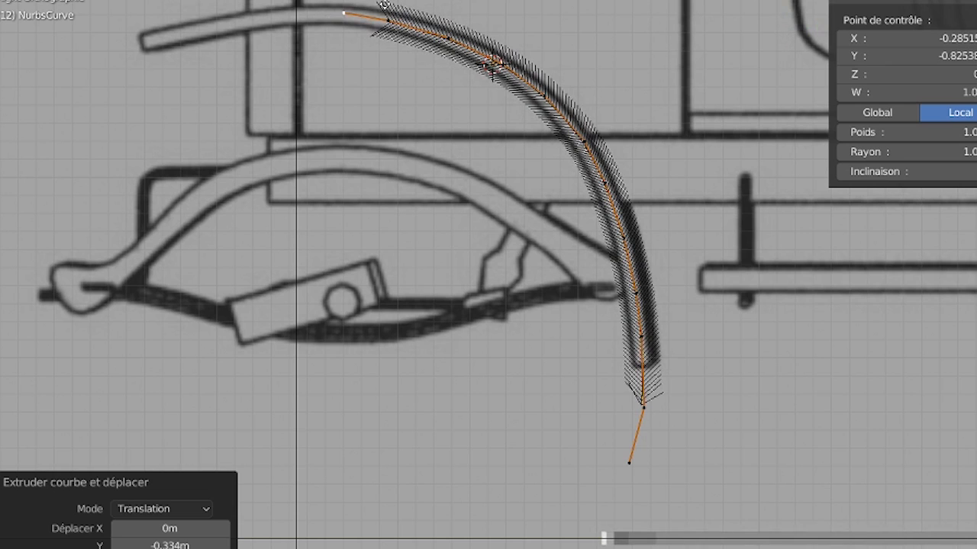
left_click(386, 6)
key("e")
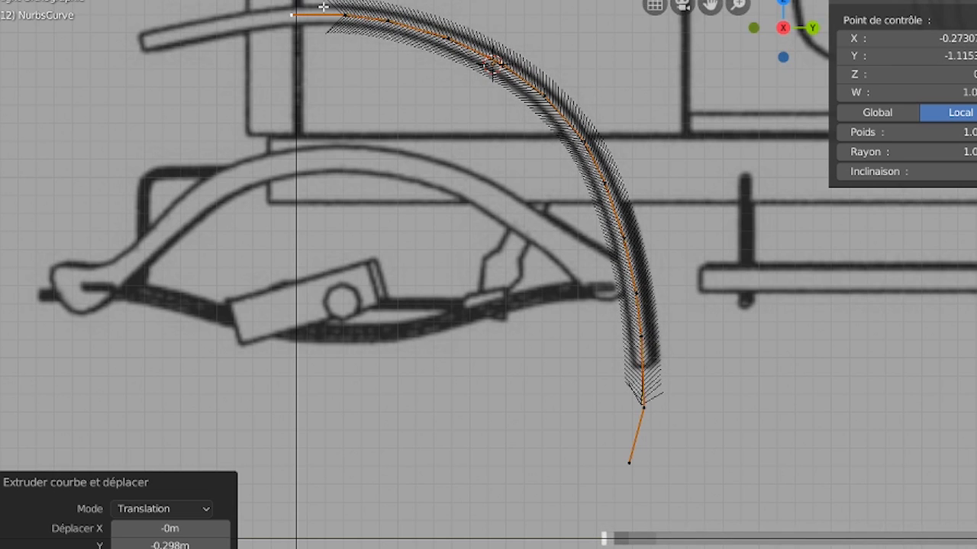
left_click(322, 6)
key("e")
left_click(261, 15)
key("e")
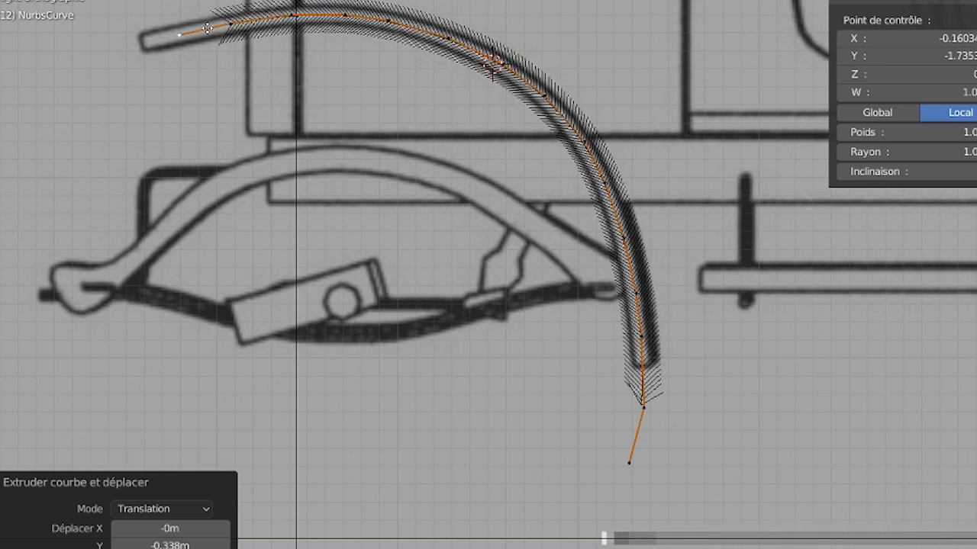
left_click(197, 29)
- Extrude one control point just past the fender's front tip and a final one about -0.69 m in Y and -0.20 m in Z beyond it
key("e")
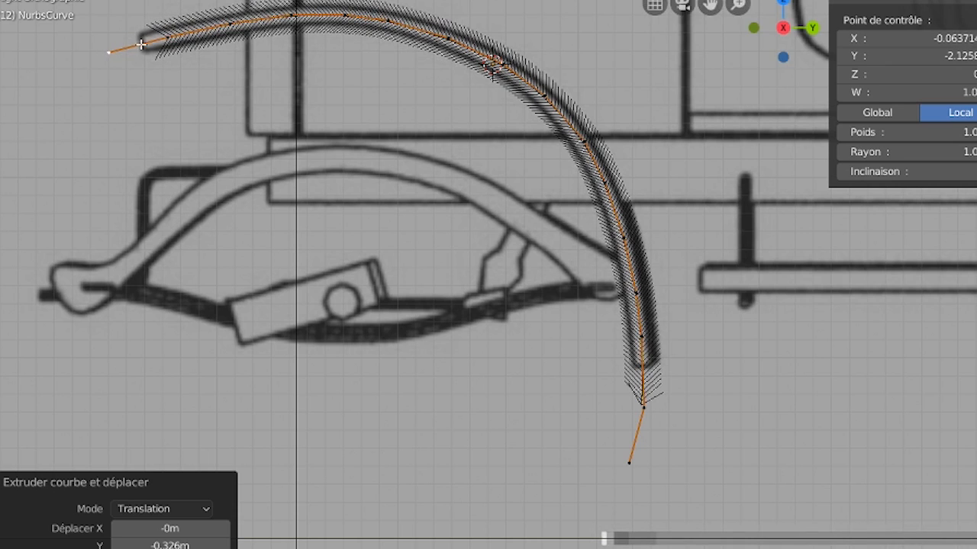
left_click(135, 42)
key("e")
left_click(9, 80)
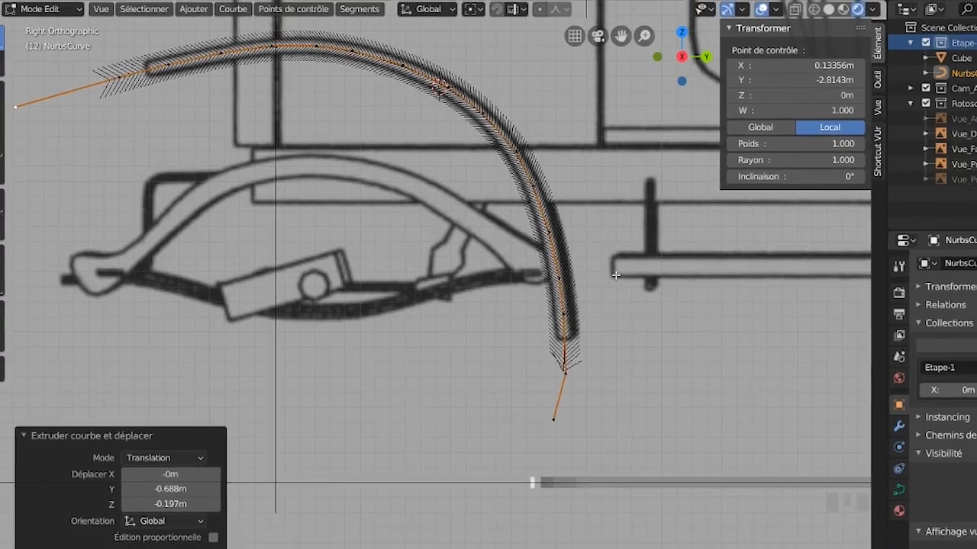
- Return the traced fender curve to Object mode
scroll(704, 290, "down", 2)
middle_click_drag(546, 190, 429, 224, "shift")
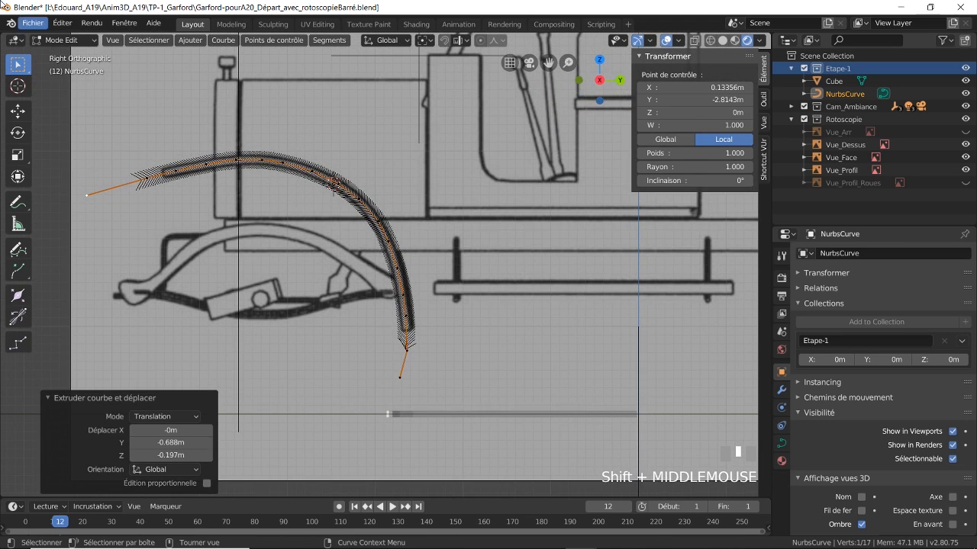
left_click(80, 41)
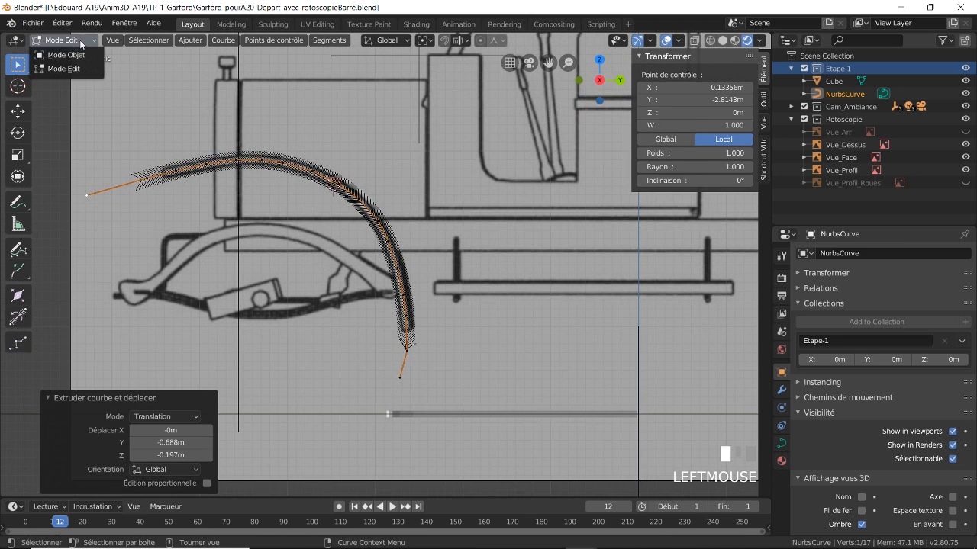
left_click(82, 58)
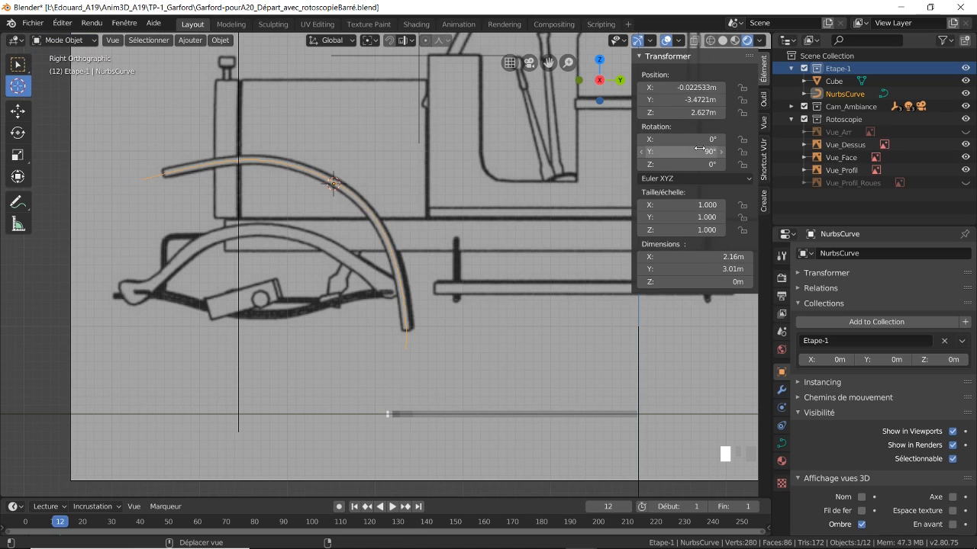
- Apply the NURBS curve's position and rotation (Appliquer Position, then Rotation)
left_click(219, 41)
mouse_move(245, 108)
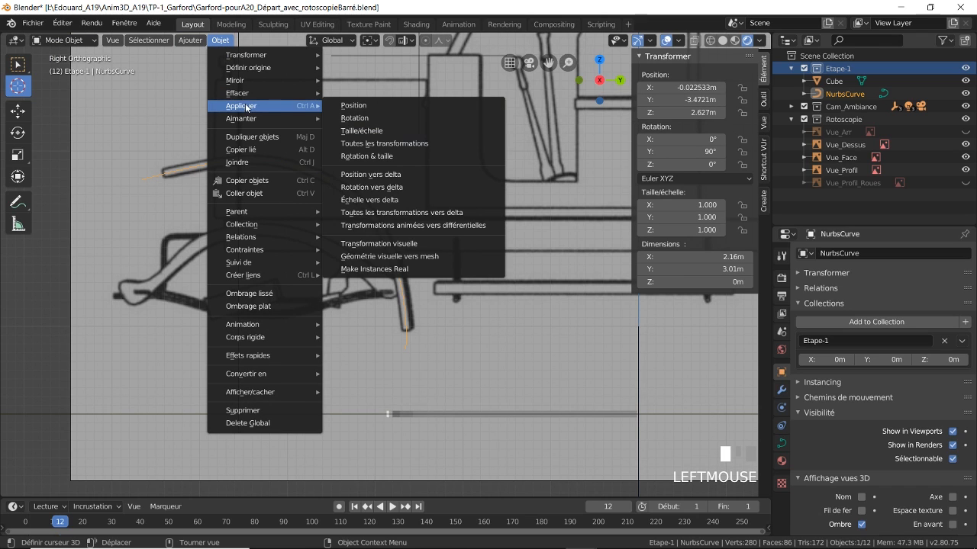
left_click(358, 105)
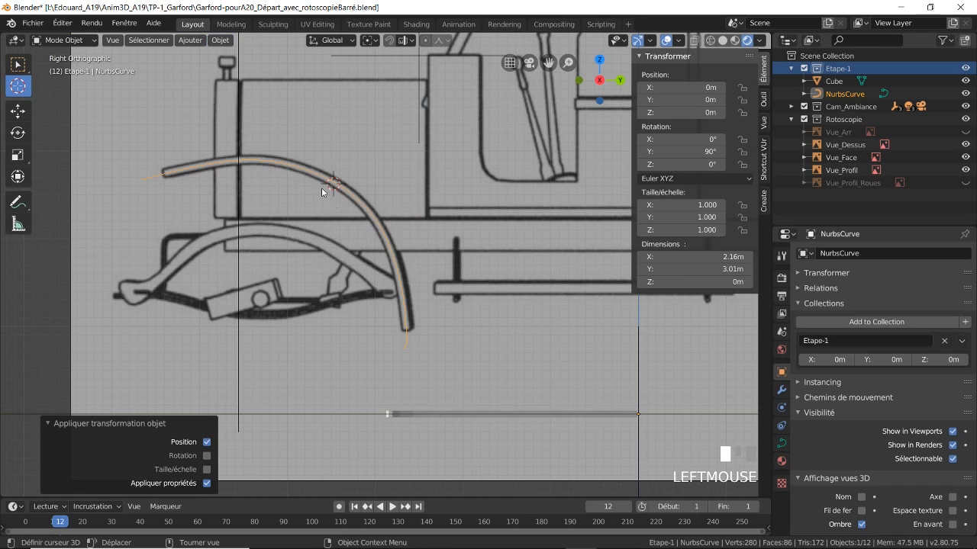
left_click(223, 40)
mouse_move(248, 109)
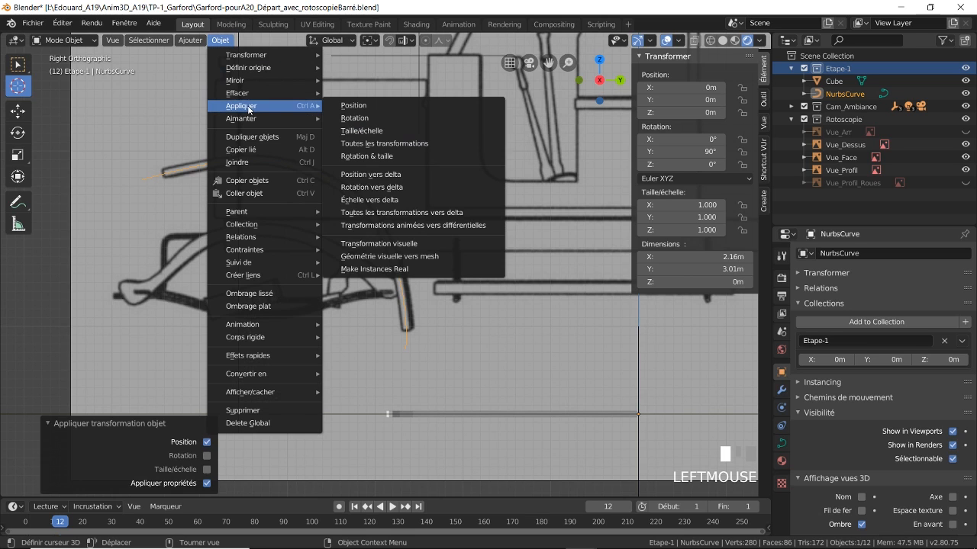
left_click(368, 122)
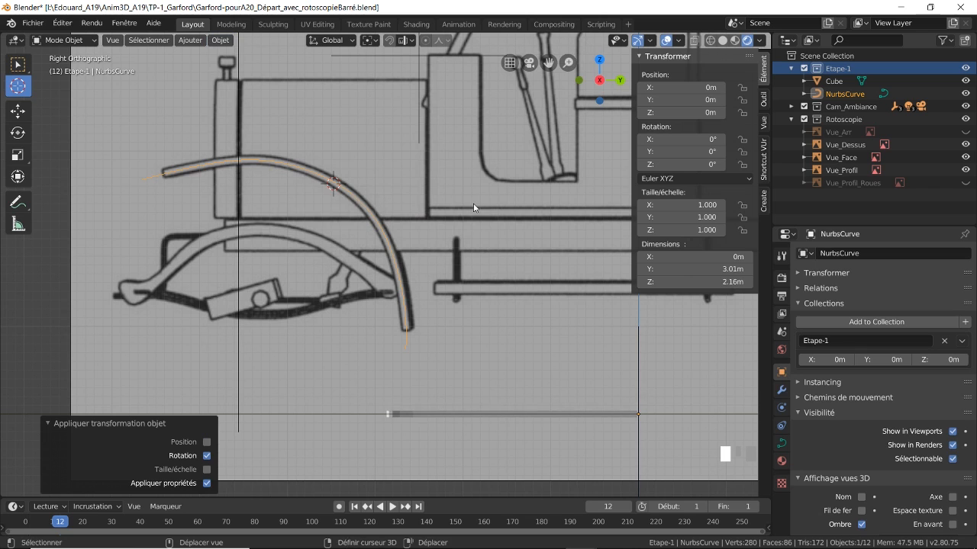
- Rename the plate object Cube as Aile_G
middle_click_drag(478, 212, 410, 200, "shift")
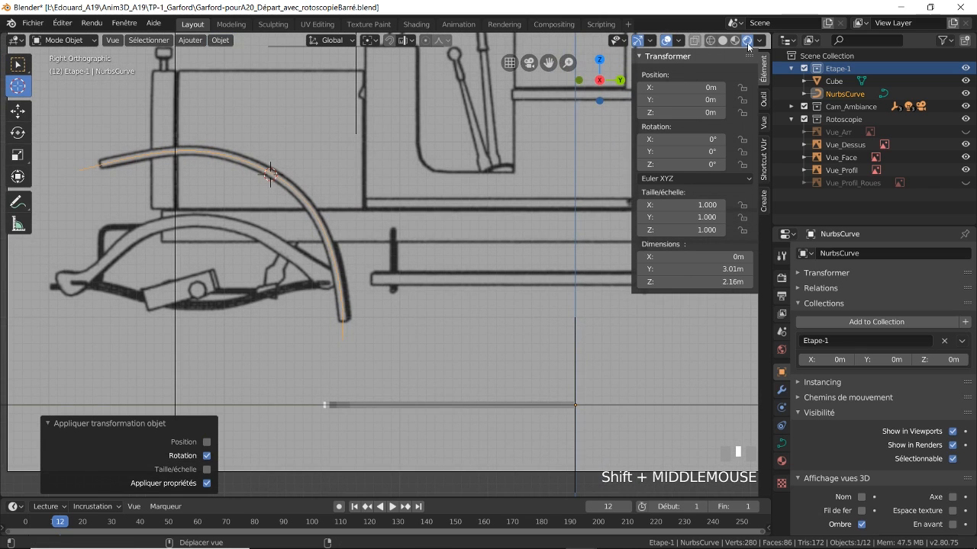
left_click(818, 78)
double_click(831, 81)
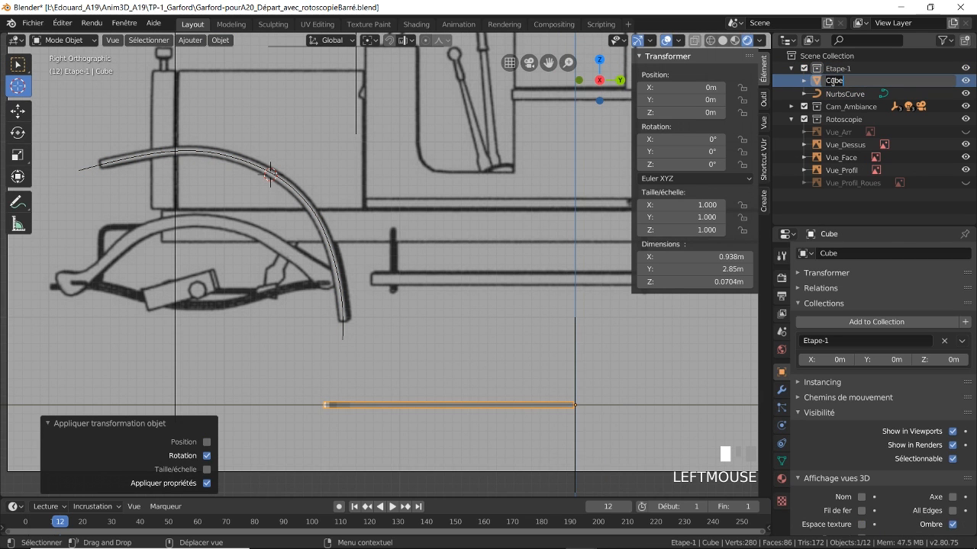
type("Aile")
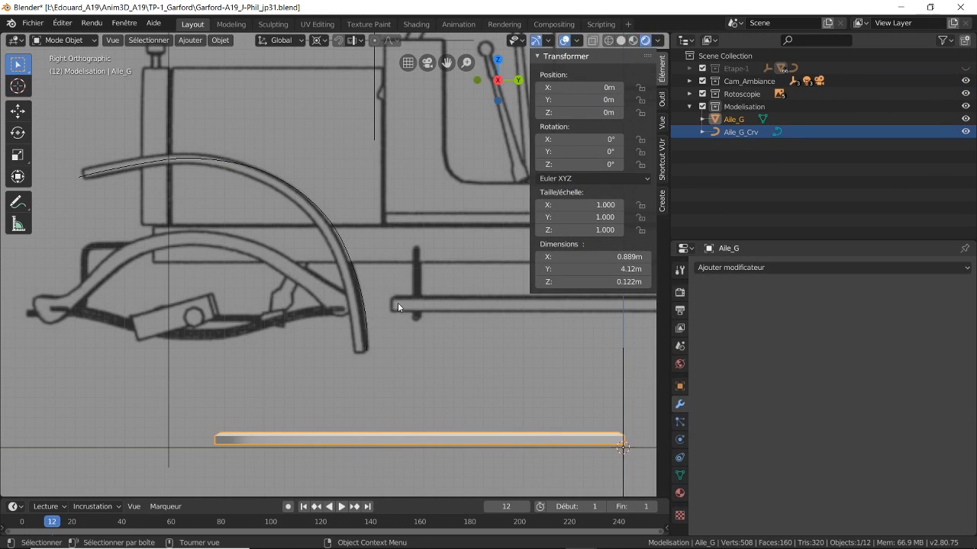
- Add a Curve (Courbe) deform modifier to the Aile_G plate
mouse_move(398, 302)
middle_mouse_down()
mouse_move(470, 361)
mouse_move(351, 250)
mouse_move(426, 293)
mouse_move(407, 257)
mouse_move(410, 307)
middle_mouse_up()
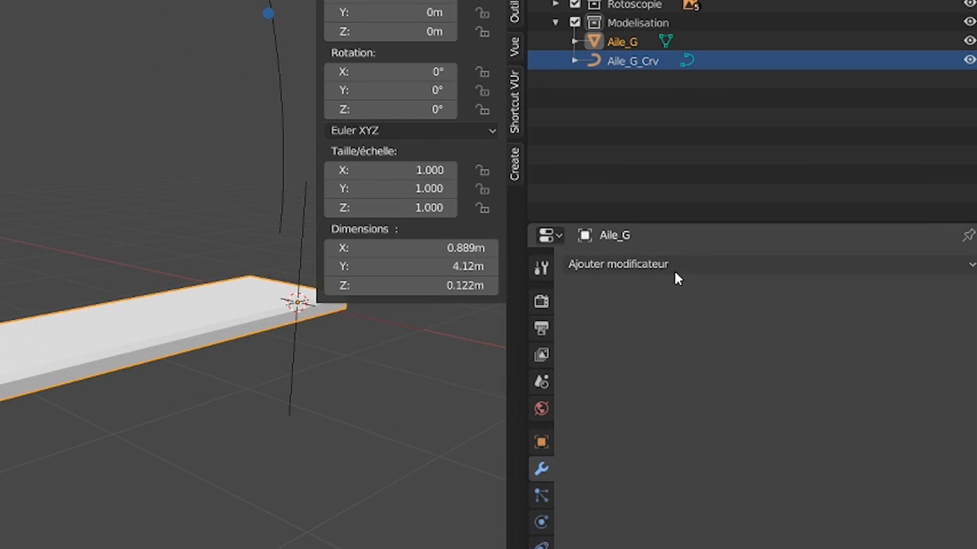
left_click(768, 268)
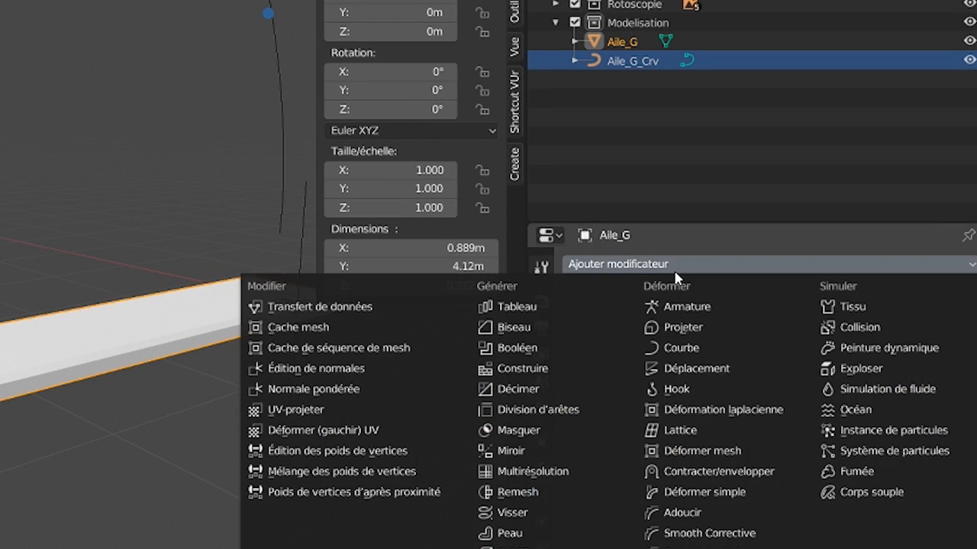
left_click(684, 351)
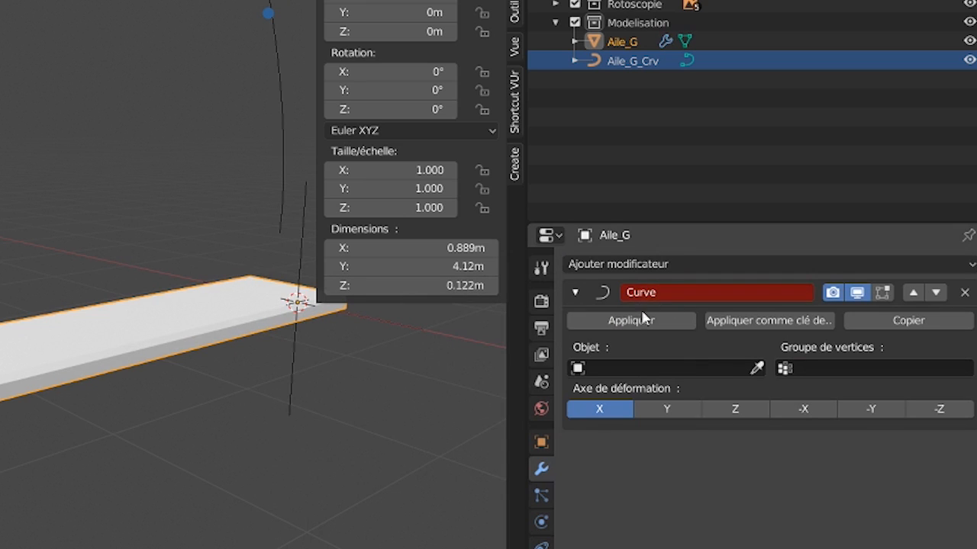
- Pick Aile_G_Crv as the Curve modifier's object, using X as the deformation axis
middle_click_drag(389, 432, 258, 414)
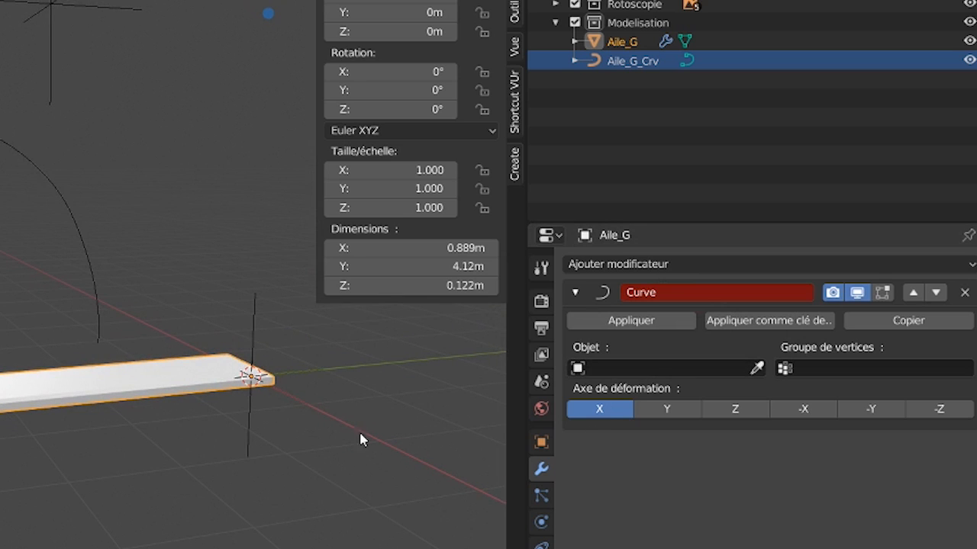
middle_click_drag(362, 440, 343, 438)
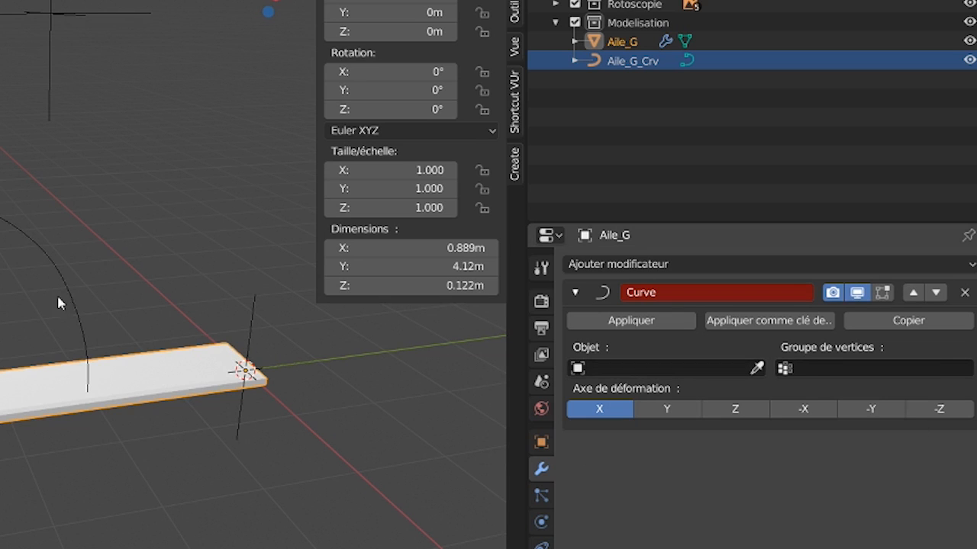
middle_click_drag(133, 490, 165, 433)
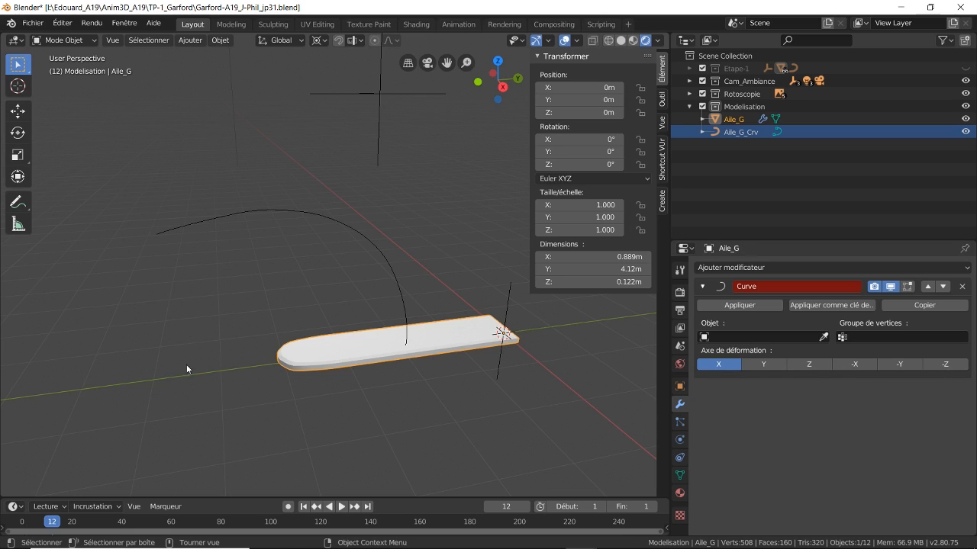
left_click(762, 365)
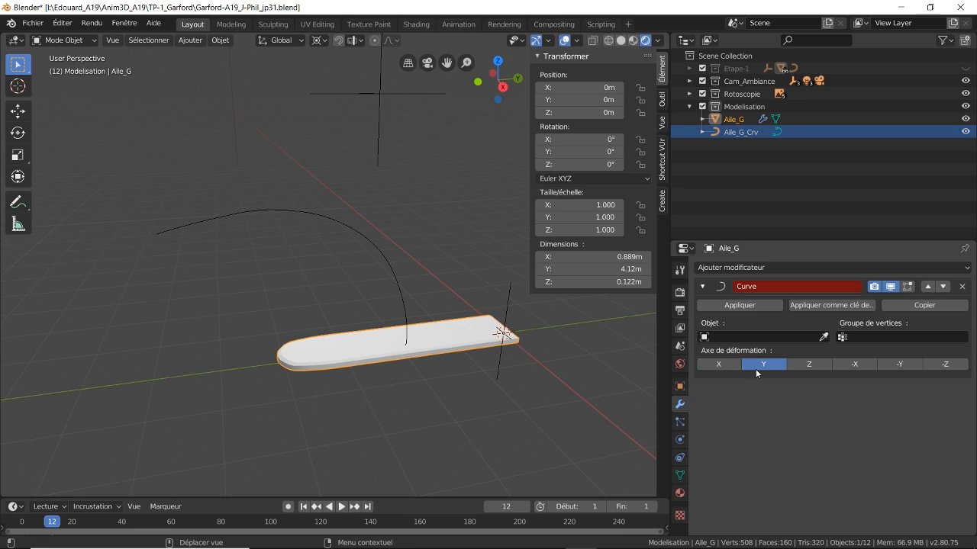
left_click(727, 368)
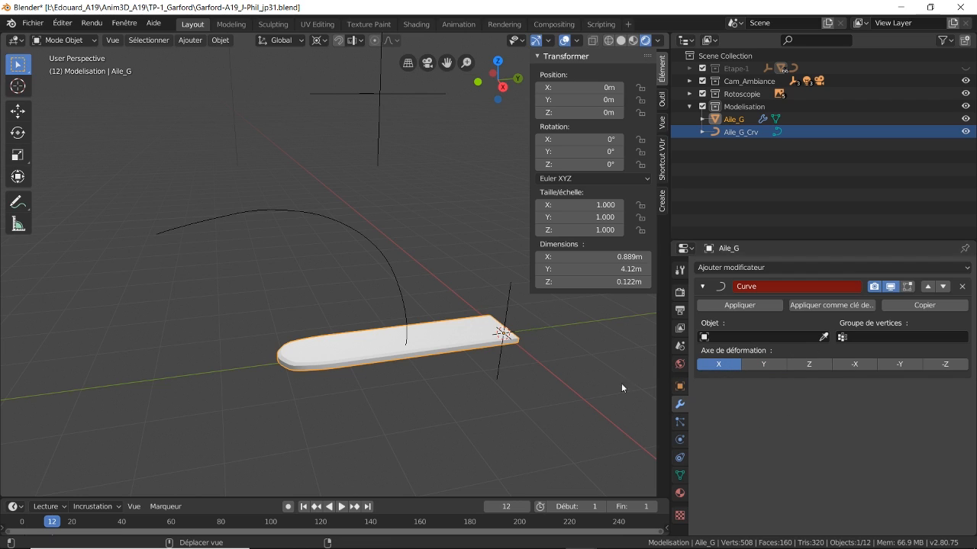
left_click(815, 338)
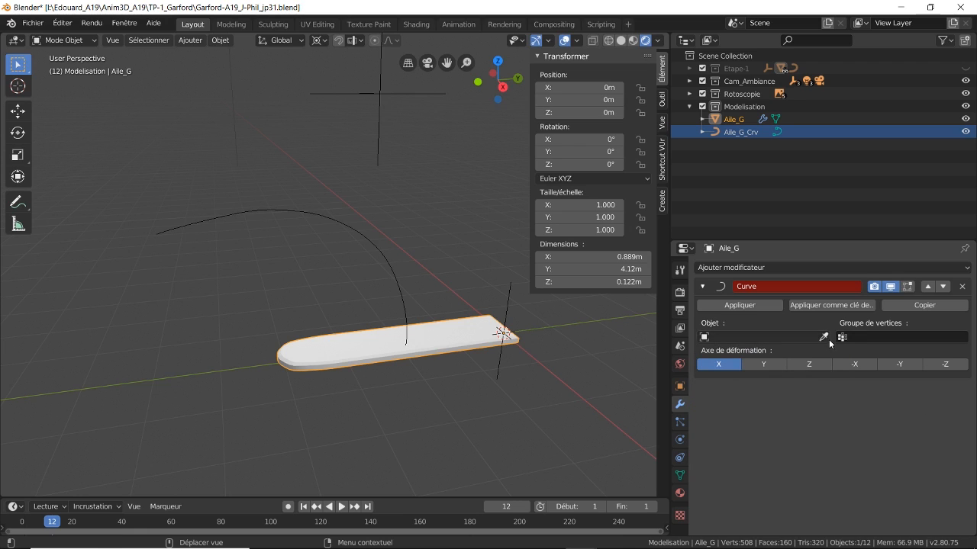
left_click(824, 336)
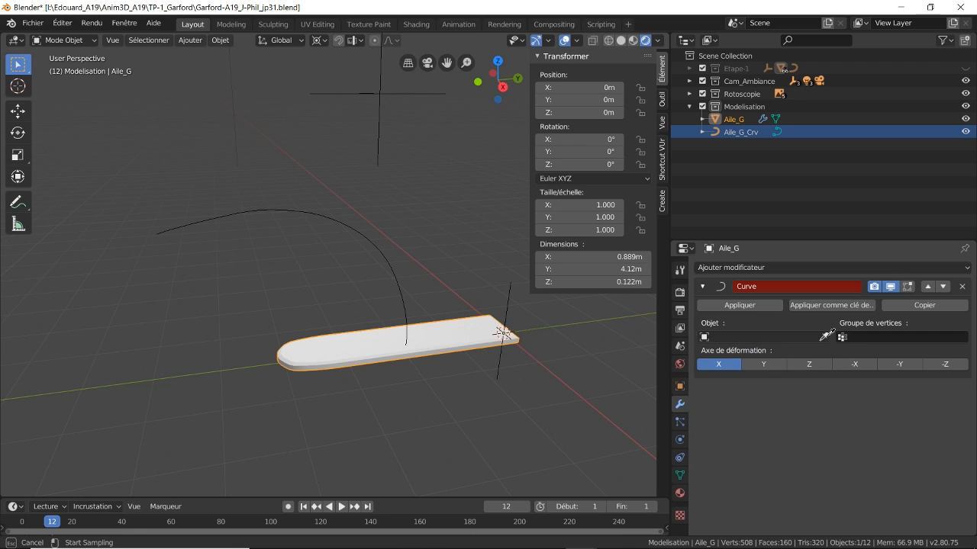
left_click(331, 210)
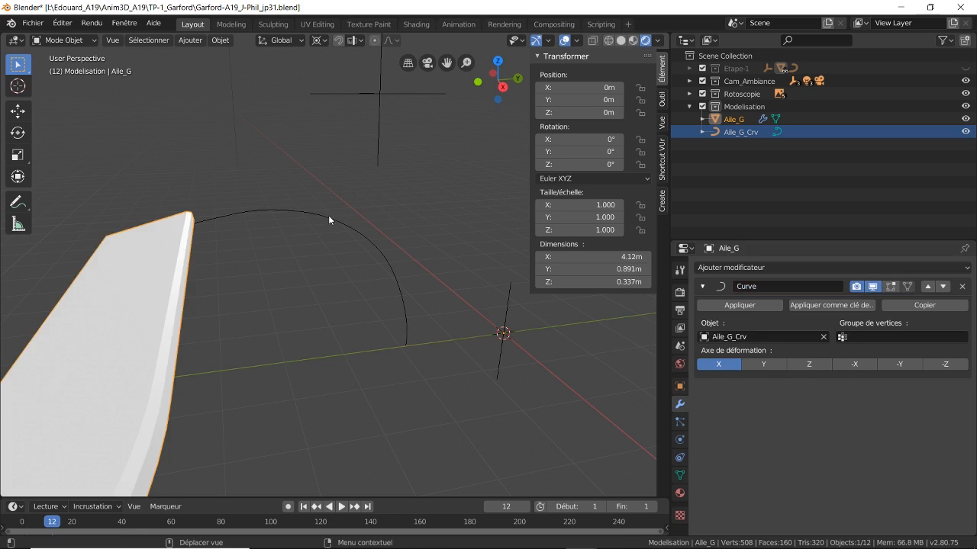
middle_click_drag(461, 365, 427, 357)
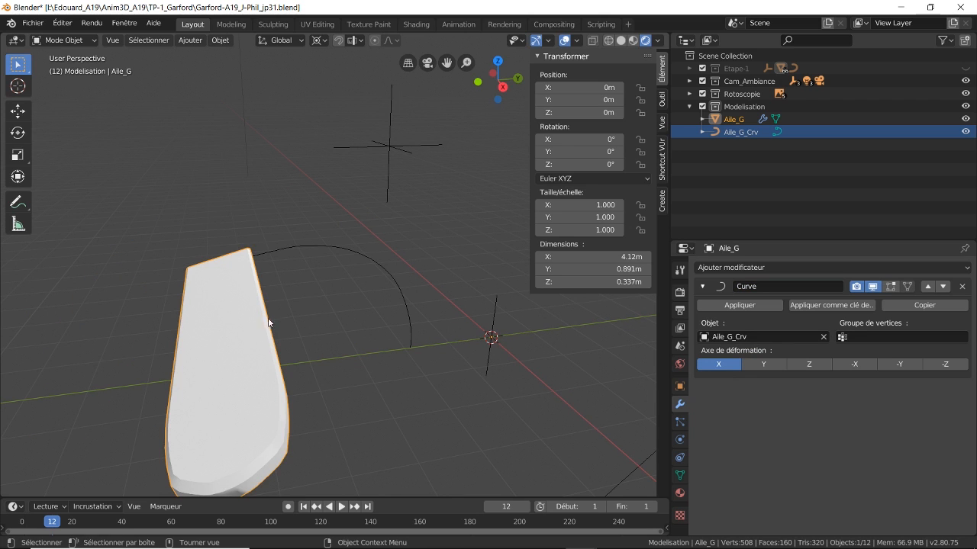
- Switch the Curve modifier's deformation axis to Y and set Aile_G's Y rotation to 90°
middle_click_drag(345, 348, 221, 347)
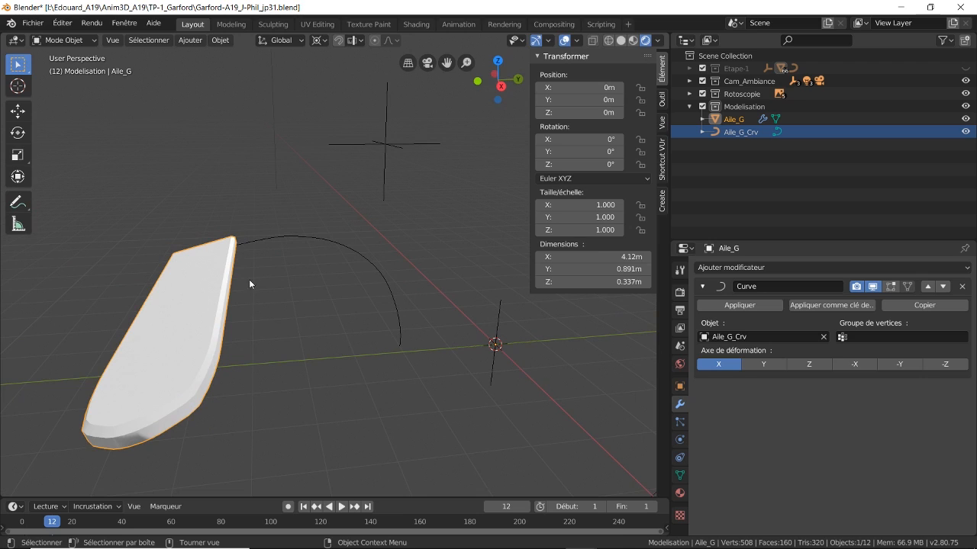
left_click(760, 367)
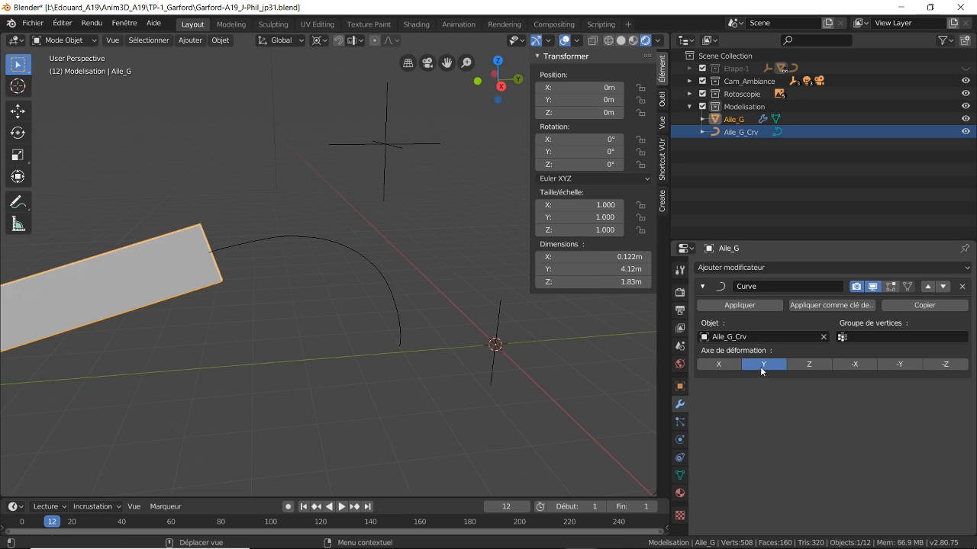
left_click(577, 154)
type("90")
key("Return")
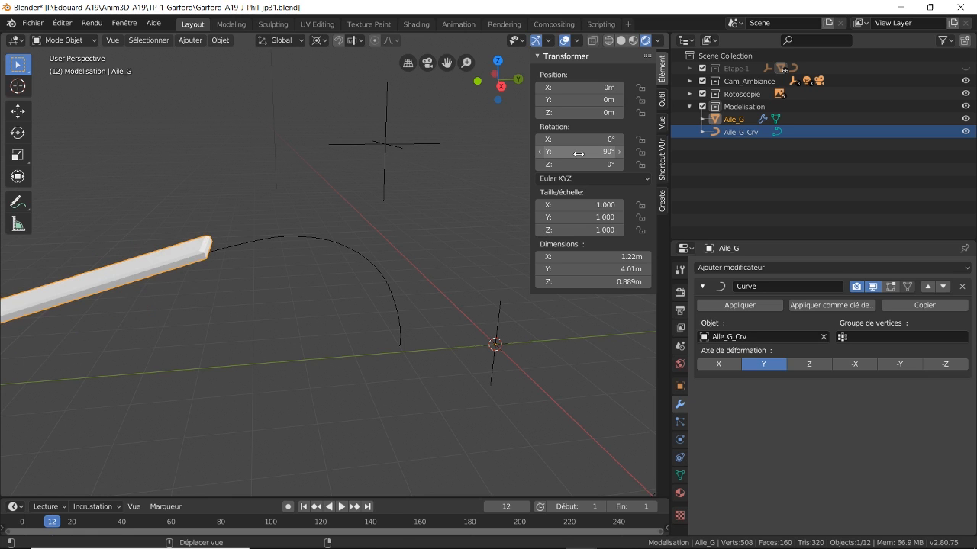
- Slide the Aile_G plate along its curve by moving its Y position to about 3.97 m
middle_click_drag(226, 290, 256, 290)
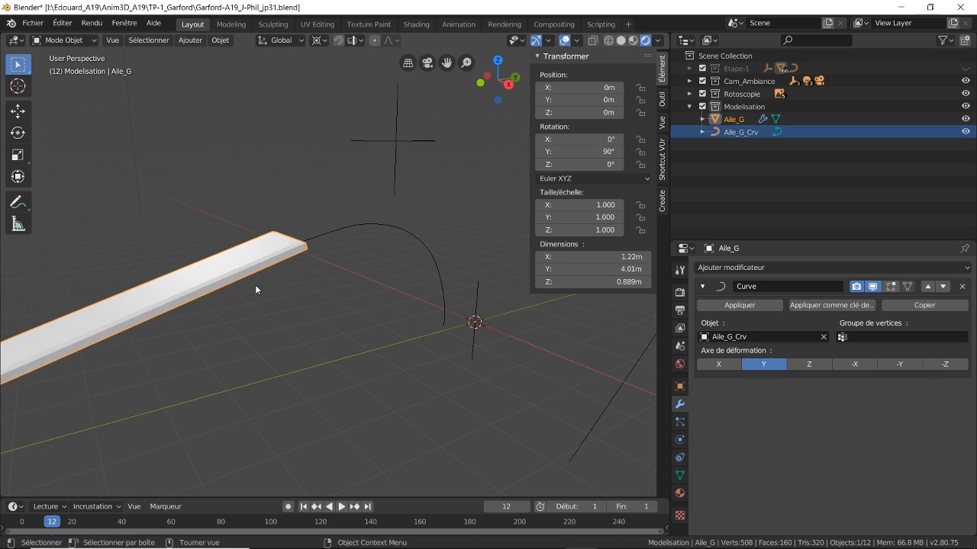
scroll(255, 287, "up", 6)
middle_click_drag(324, 230, 325, 287, "shift")
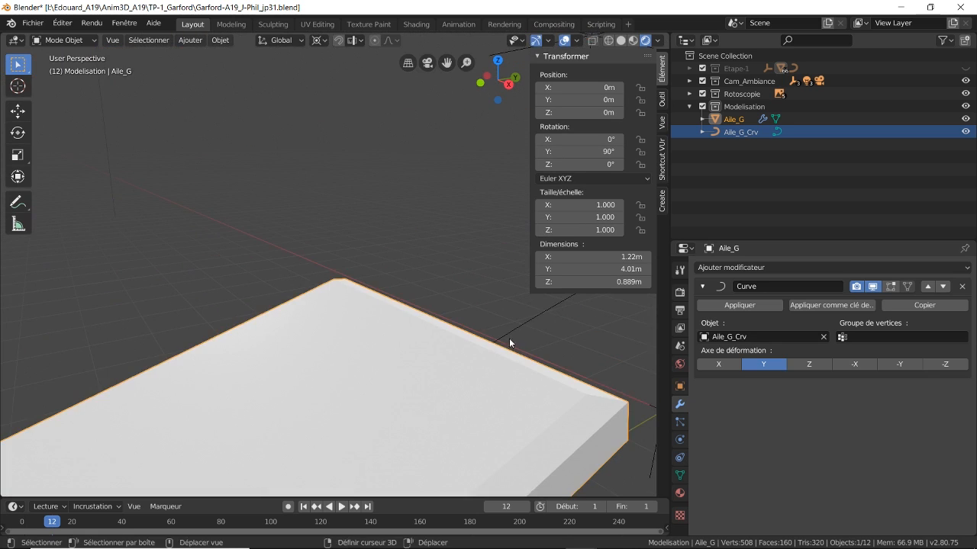
middle_click_drag(510, 342, 455, 249)
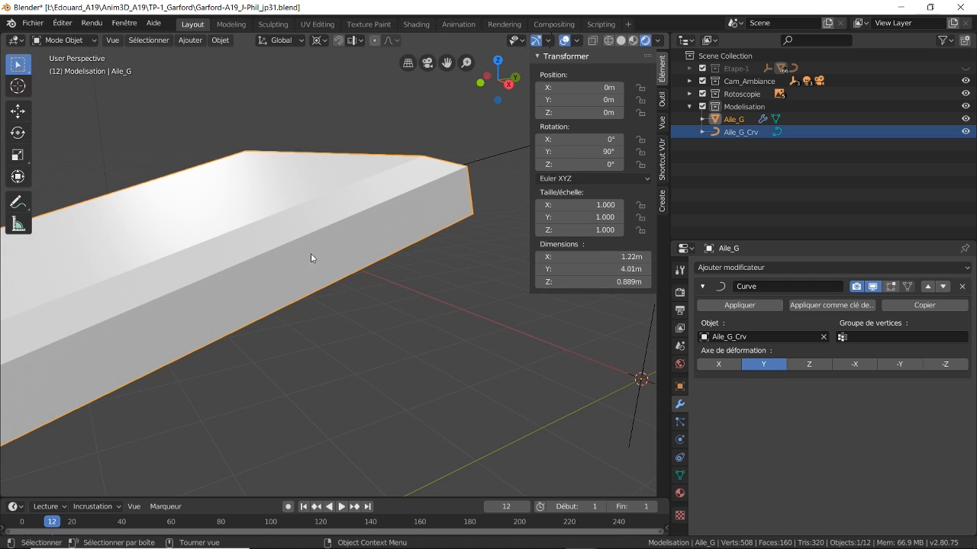
scroll(319, 249, "down", 5)
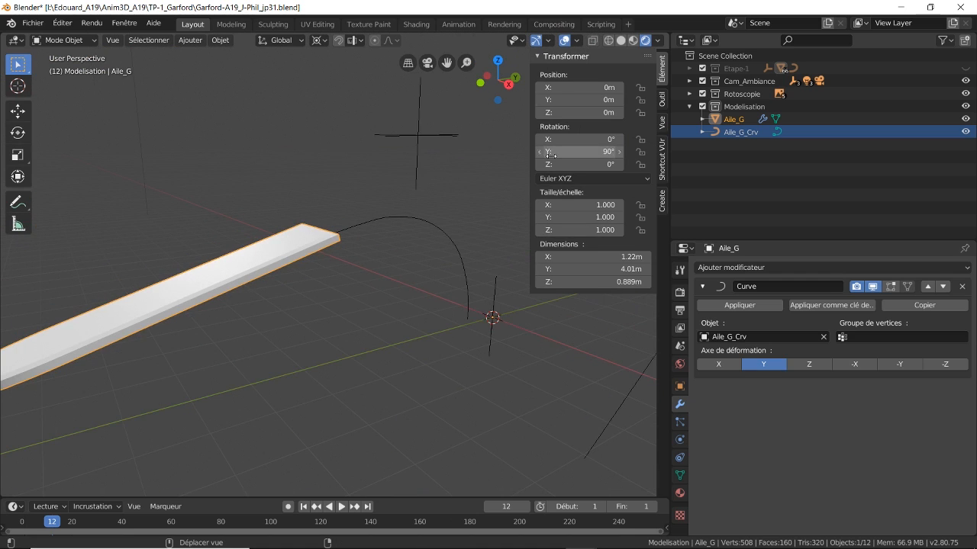
left_click_drag(586, 100, 626, 100)
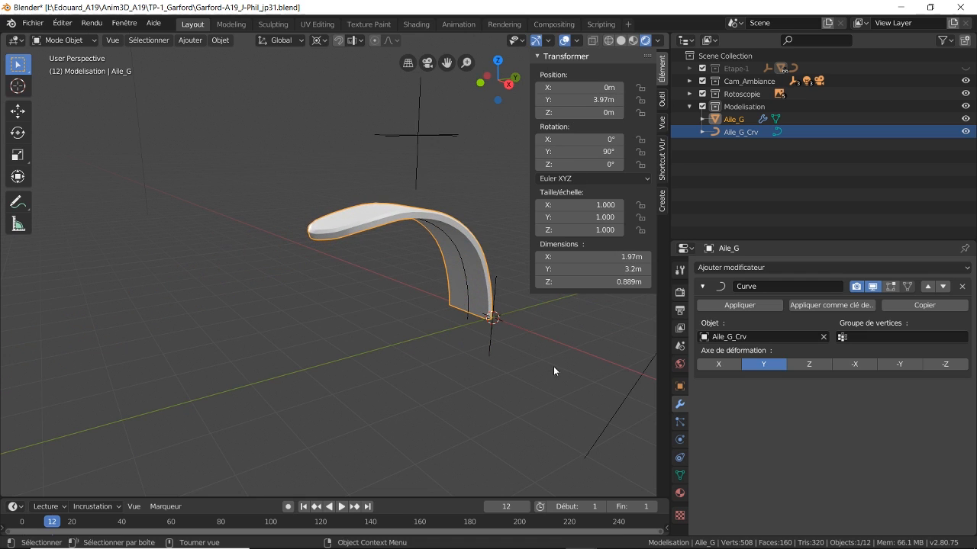
- Adjust Aile_G's Y scale to about 1.009 against the fender in the side-view drawing
middle_click_drag(553, 366, 450, 352)
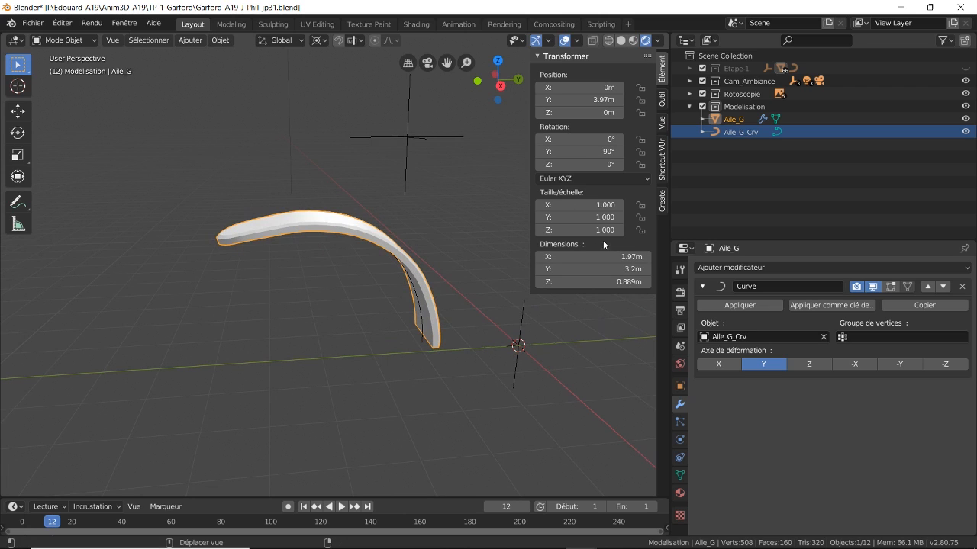
mouse_move(602, 218)
left_mouse_down()
mouse_move(544, 217)
mouse_move(594, 218)
left_mouse_up()
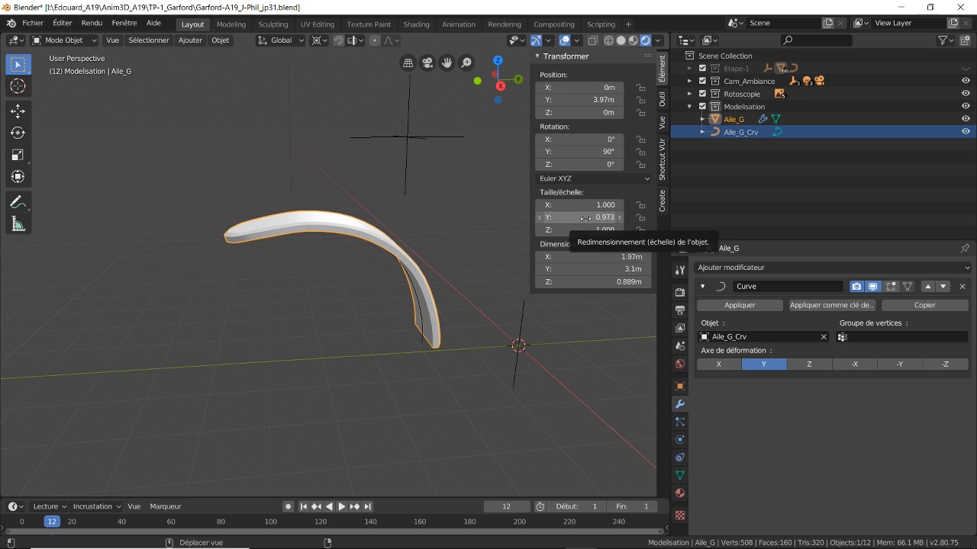
key("KP_3")
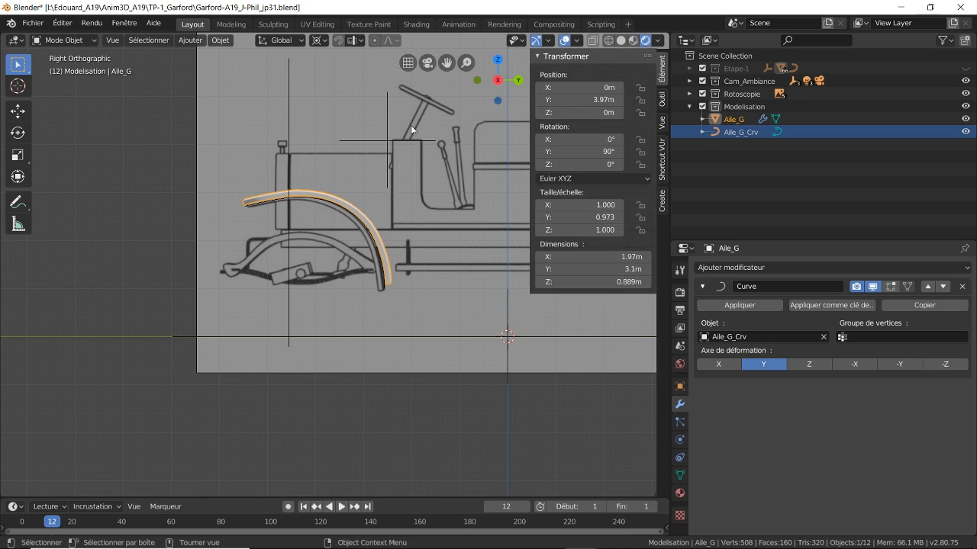
scroll(410, 126, "up", 3)
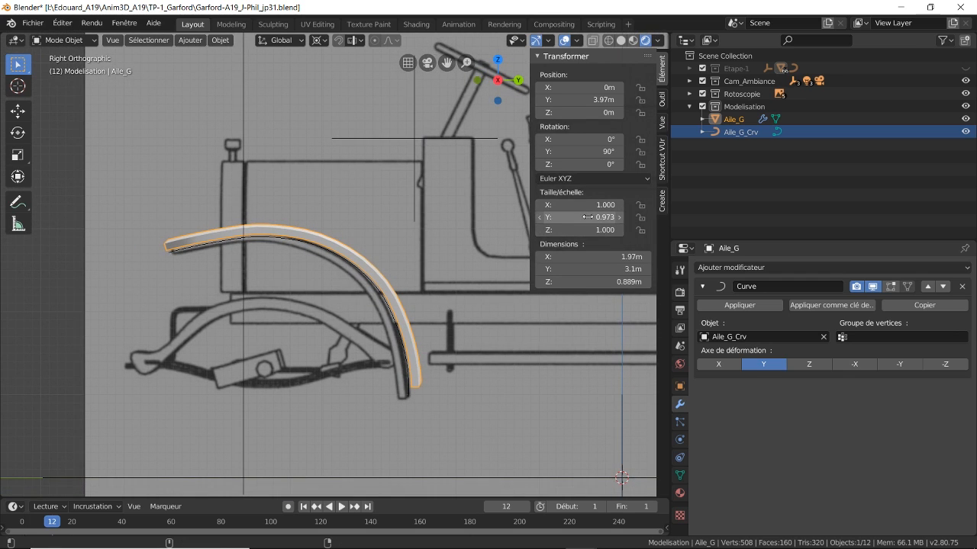
left_click_drag(587, 217, 610, 217)
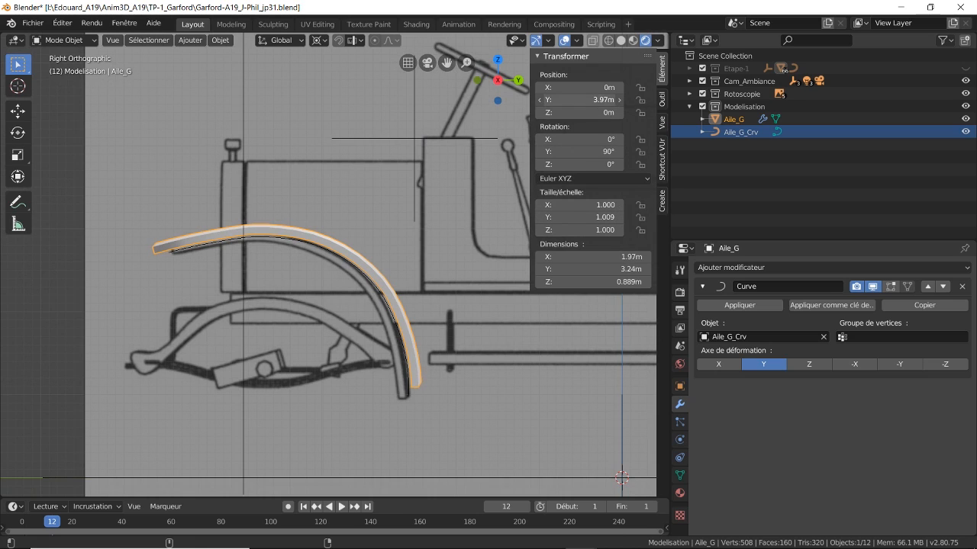
- Shift Aile_G to about X -0.083 m and Y 4.108 m to fit the drawn fender
mouse_move(587, 100)
left_mouse_down()
mouse_move(605, 99)
mouse_move(579, 88)
left_mouse_up()
middle_click_drag(404, 306, 374, 267)
scroll(448, 311, "down", 4)
middle_click_drag(379, 231, 416, 278)
scroll(372, 301, "up", 3)
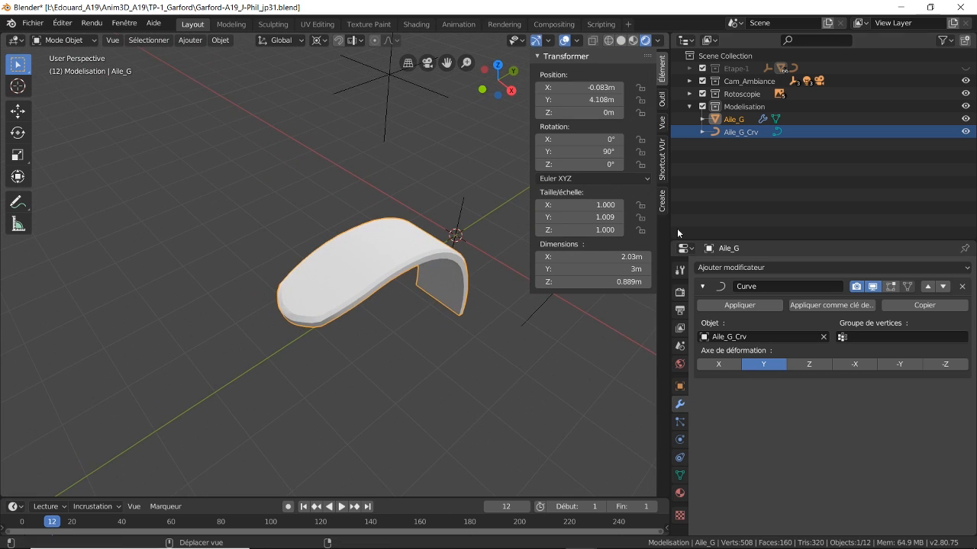
- Show the Etape-1 collection and check how the Aile_G fender sits over the car's front wheel
left_click(965, 69)
middle_click_drag(304, 362, 386, 284)
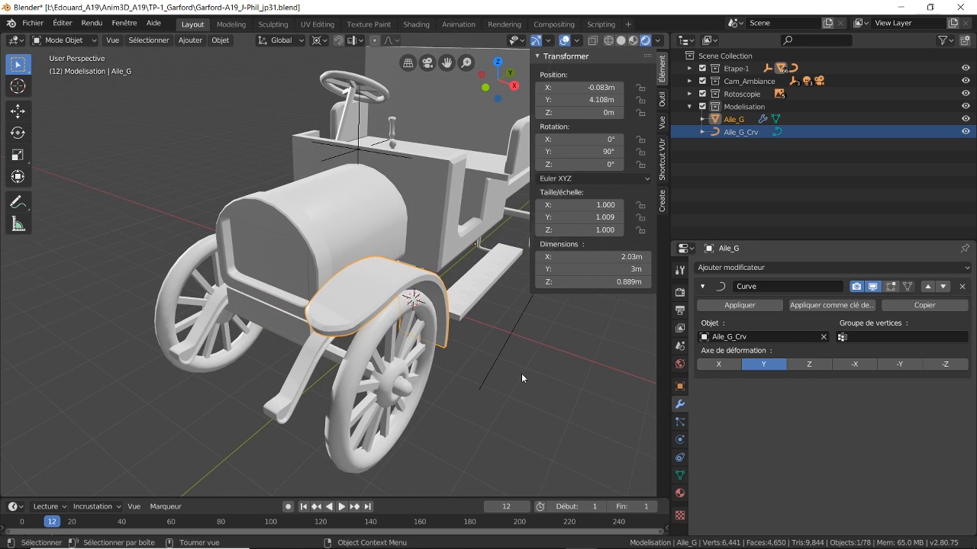
middle_click_drag(521, 373, 509, 336)
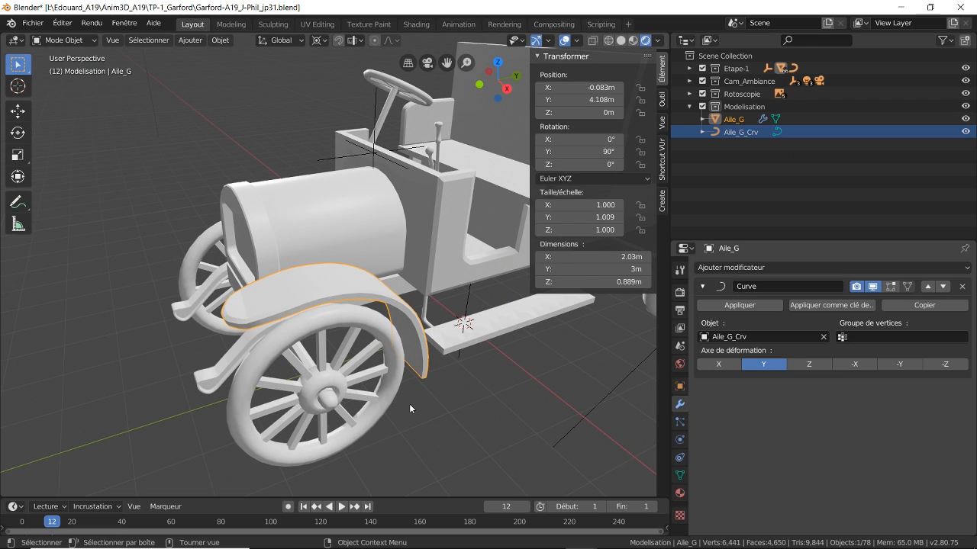
right_click(588, 217)
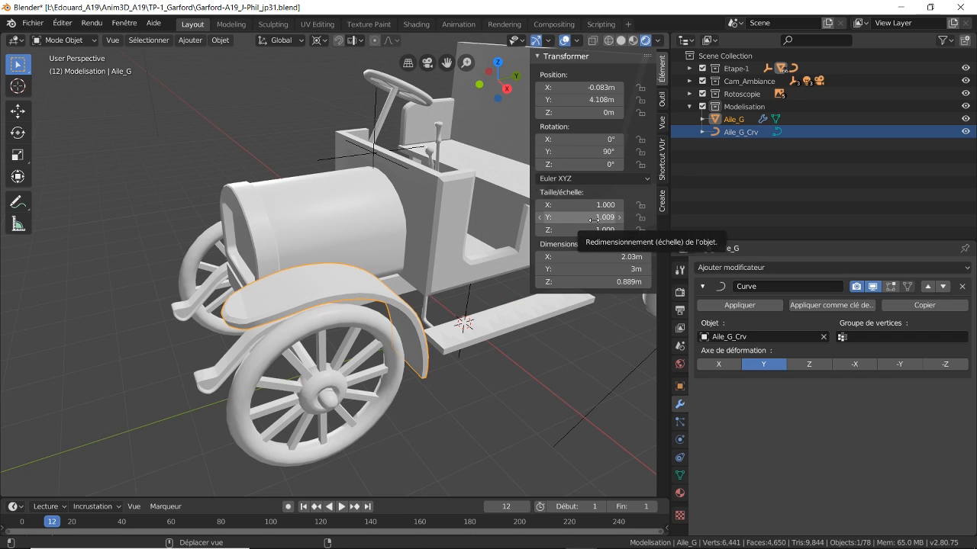
mouse_move(589, 220)
left_mouse_down()
mouse_move(622, 220)
mouse_move(584, 219)
left_mouse_up()
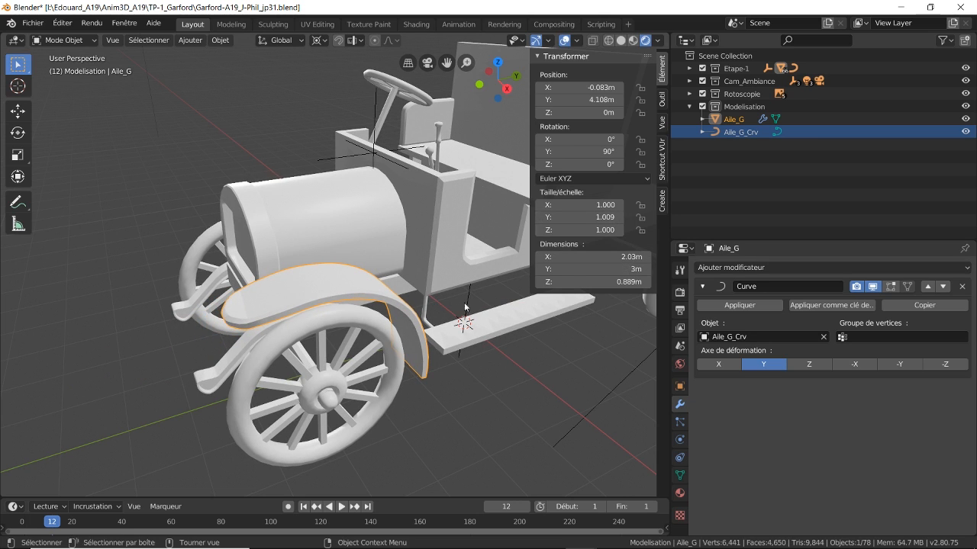
middle_click_drag(400, 292, 382, 302)
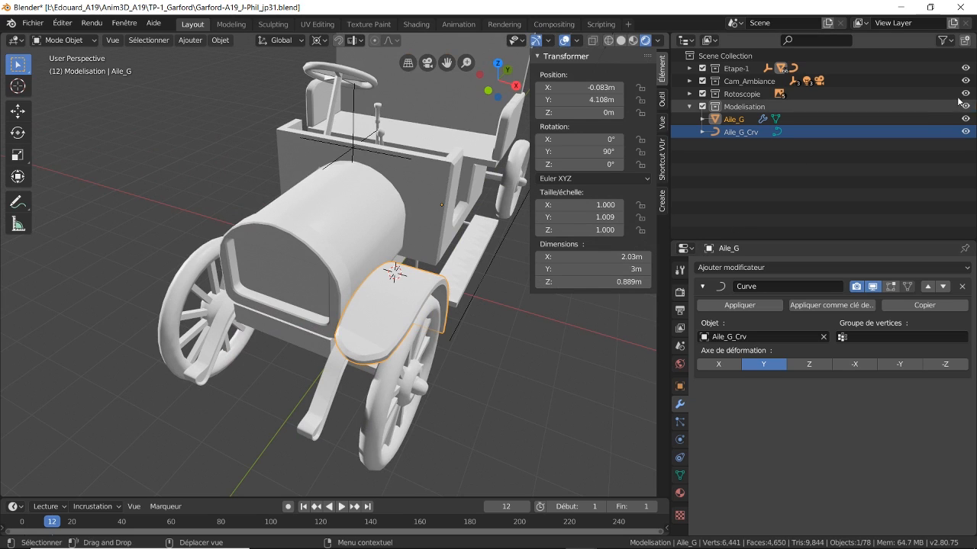
- Duplicate the Aile_G fender together with its Aile_G_Crv curve, leaving the copies in place
left_click(740, 123, "shift")
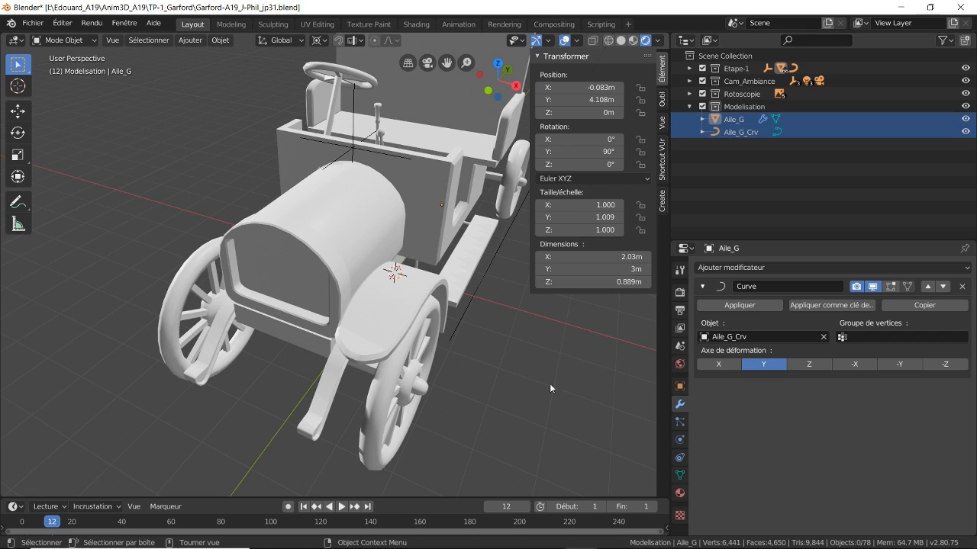
key("ctrl+z")
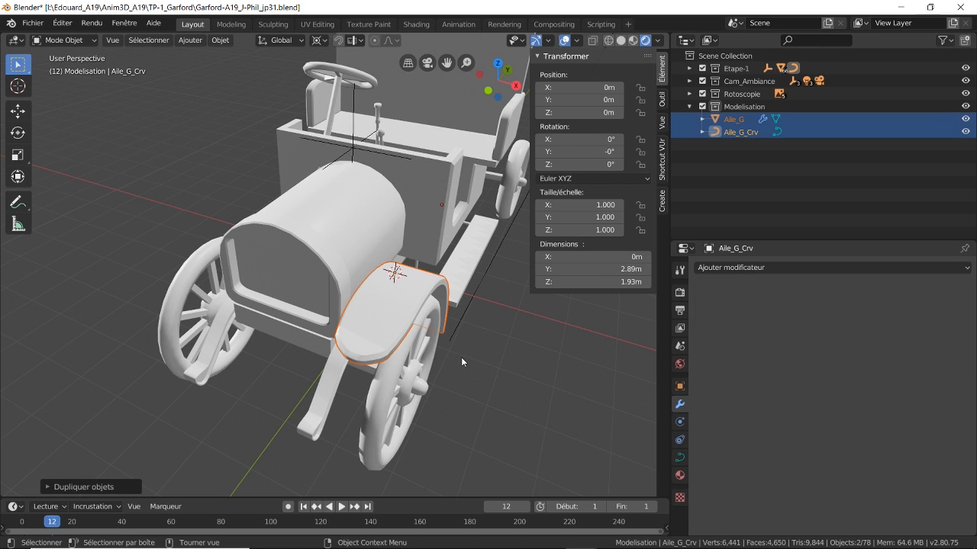
key("shift+d")
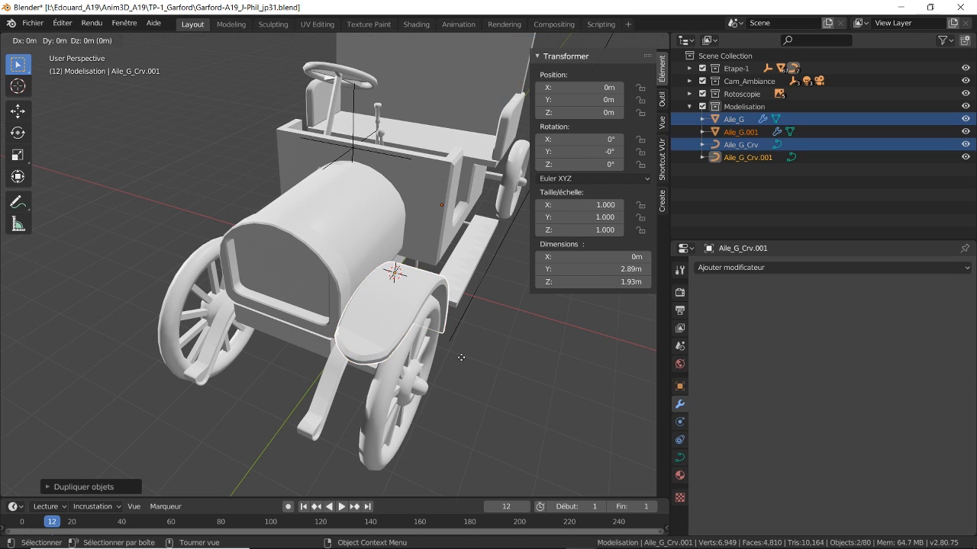
left_click(461, 357)
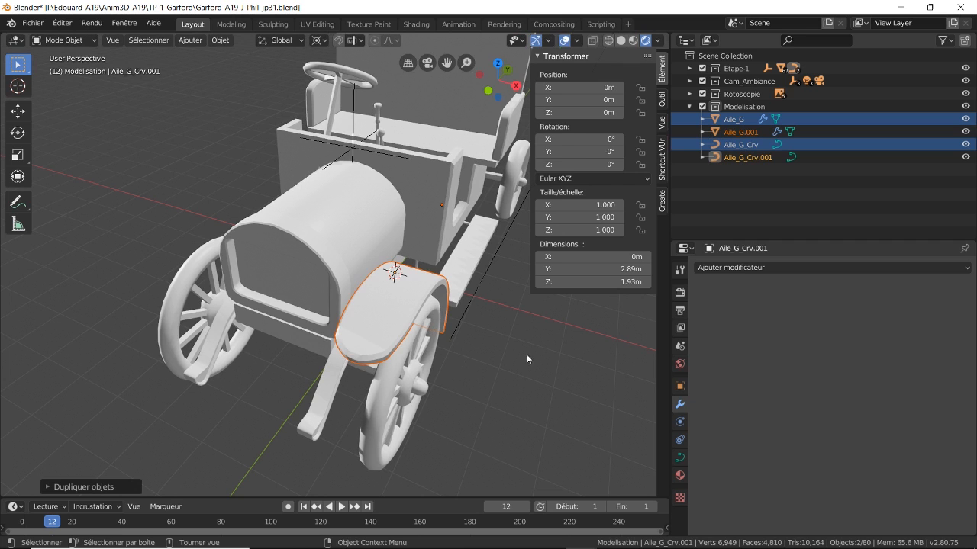
- Mirror the duplicated fender and curve along global X (X Global) to the car's other side
middle_click_drag(527, 354, 498, 365)
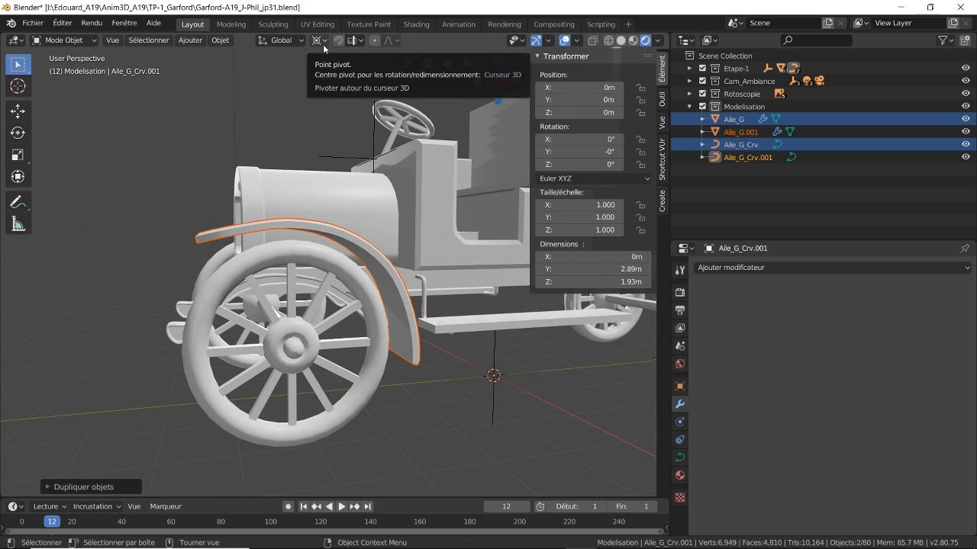
middle_click_drag(324, 84, 366, 191)
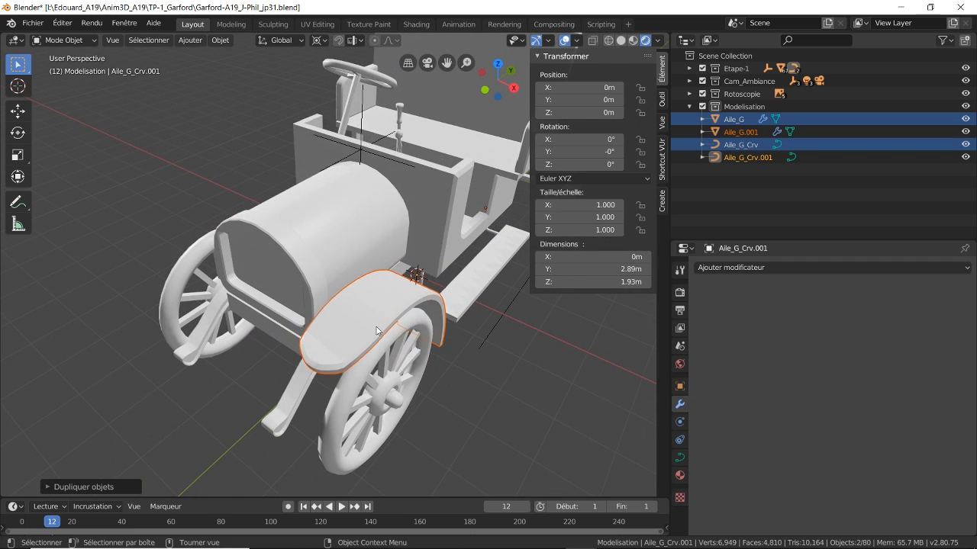
right_click(376, 326)
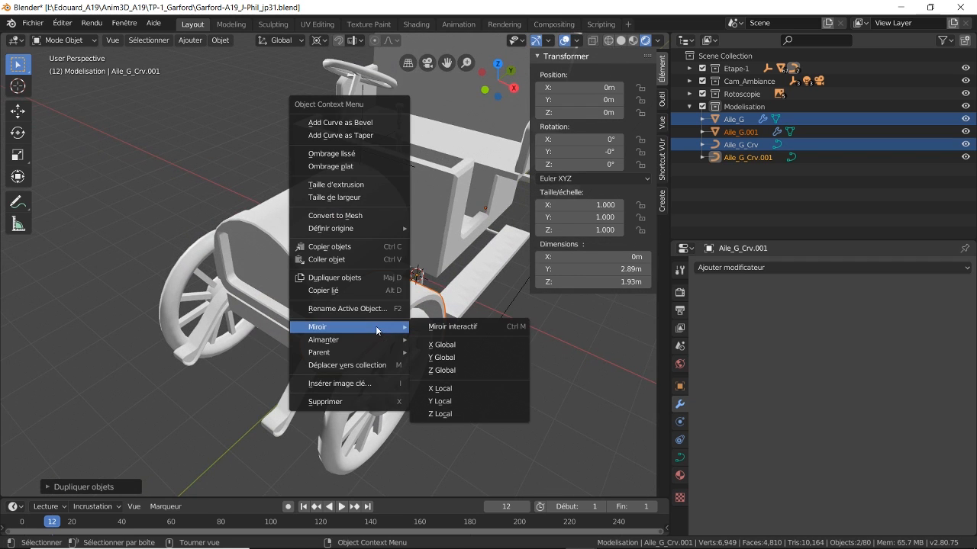
left_click(452, 344)
middle_click_drag(451, 340, 532, 241)
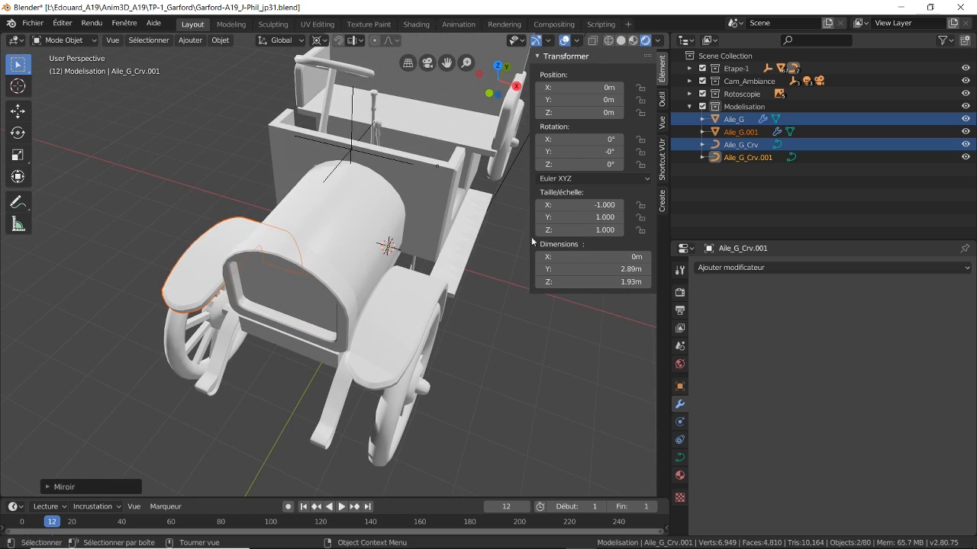
- Apply the Curve modifier on both fenders, Aile_G and Aile_G.001
left_click(734, 119)
middle_click_drag(488, 404, 456, 345)
scroll(477, 328, "up", 1)
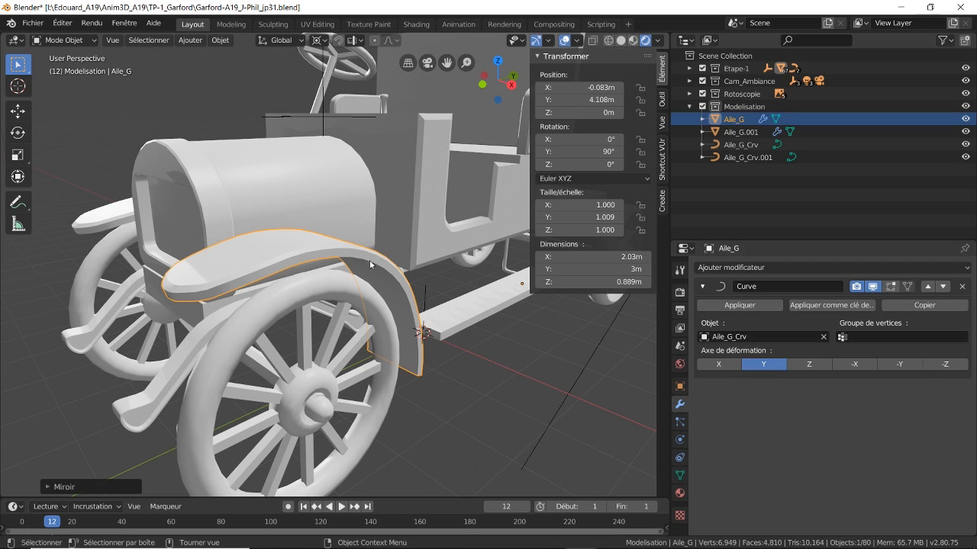
middle_click_drag(369, 302, 466, 341)
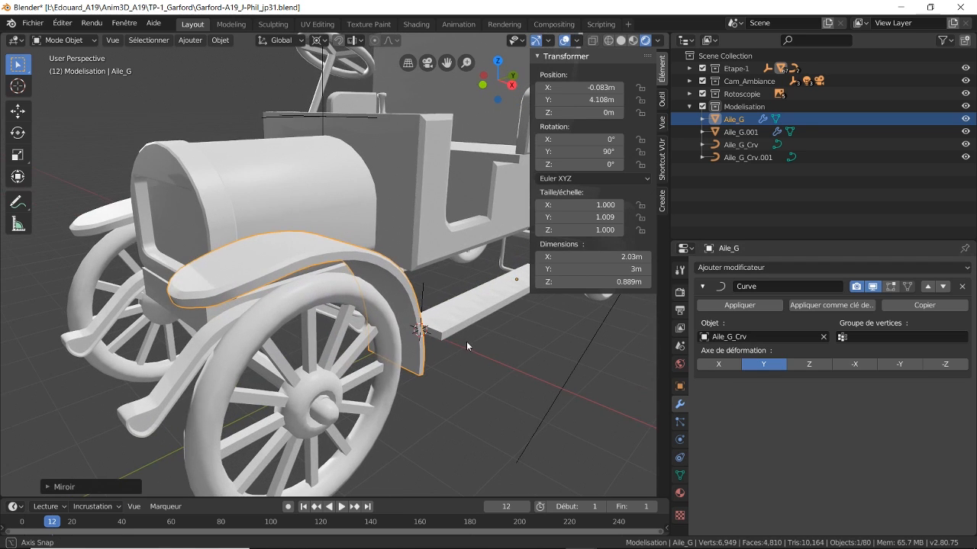
left_click(740, 305)
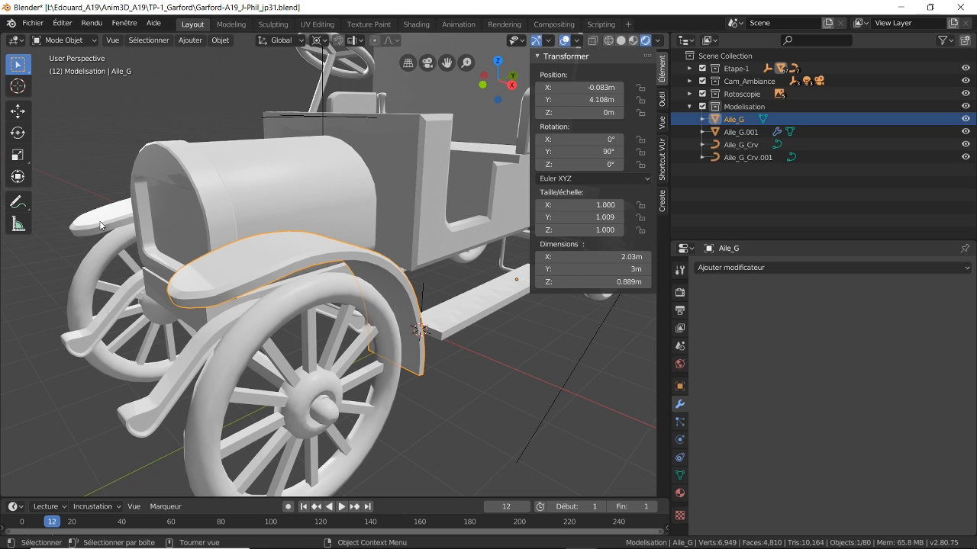
left_click(101, 225)
left_click(753, 306)
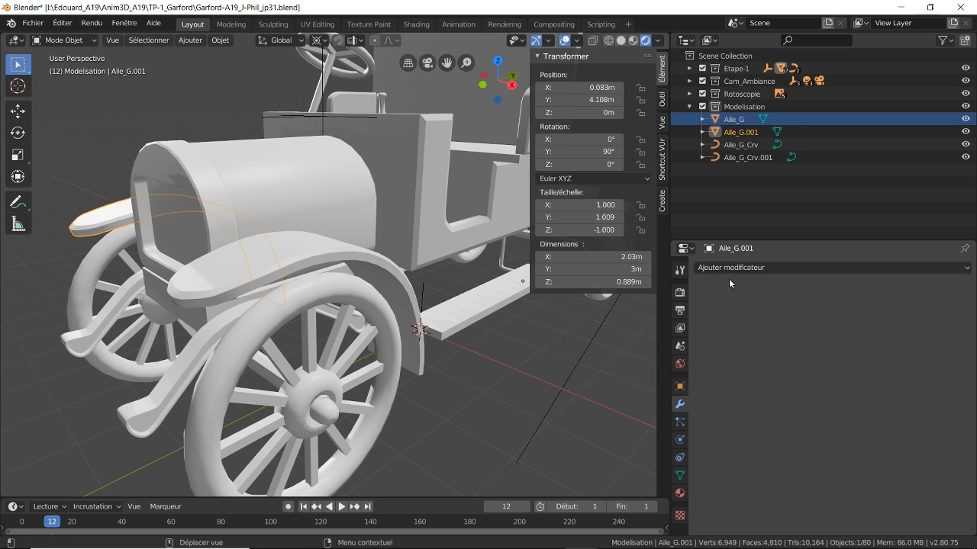
- Delete the two guide curves, Aile_G_Crv and Aile_G_Crv.001
left_click(740, 144)
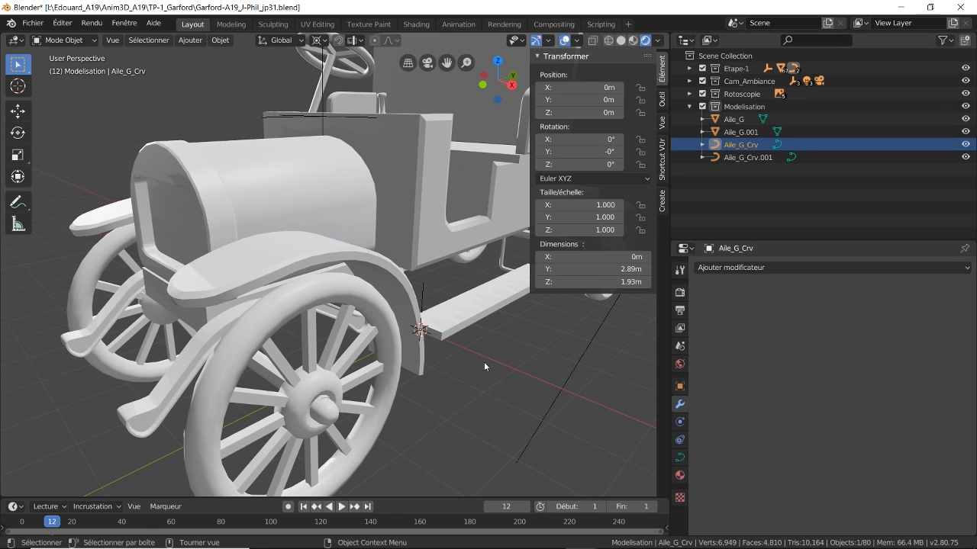
key("Delete")
left_click(736, 144)
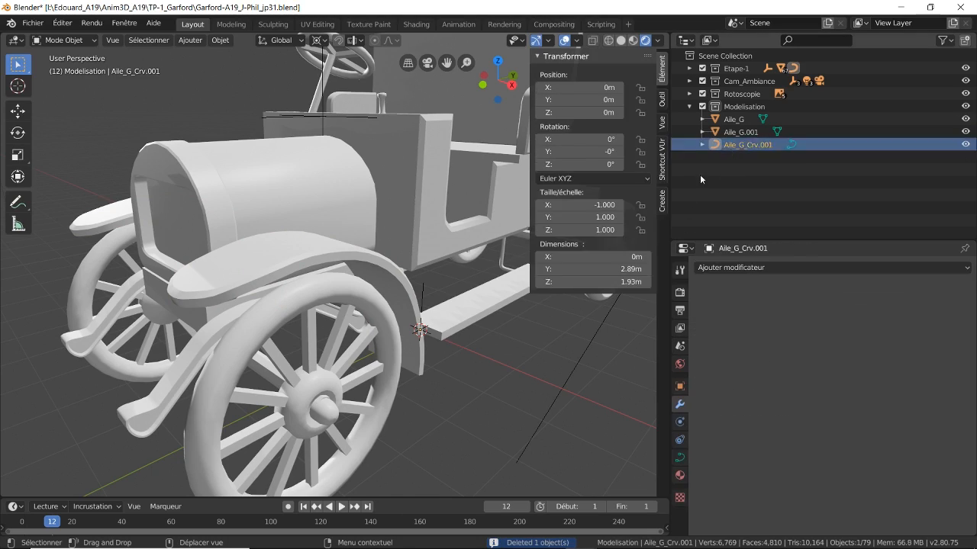
key("Delete")
middle_click_drag(430, 331, 385, 277)
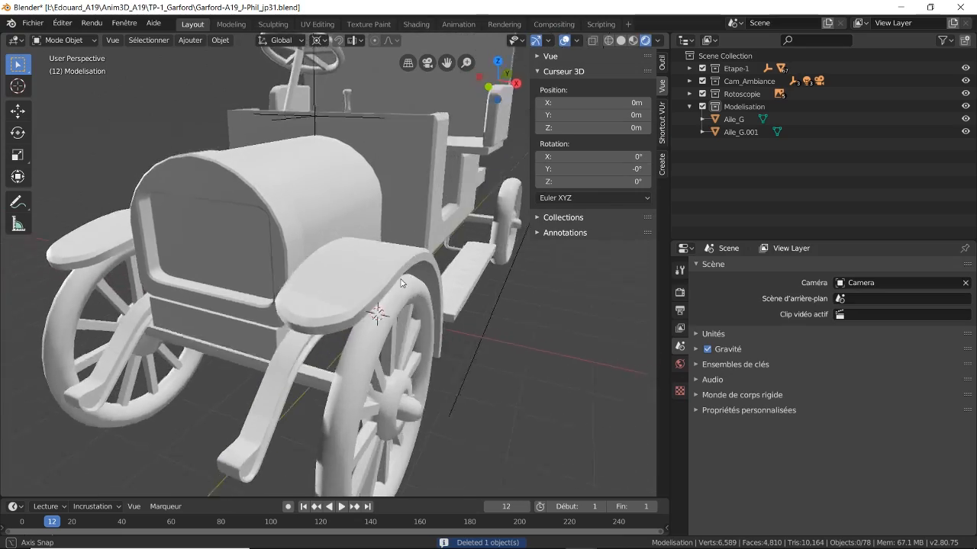
scroll(383, 285, "down", 3)
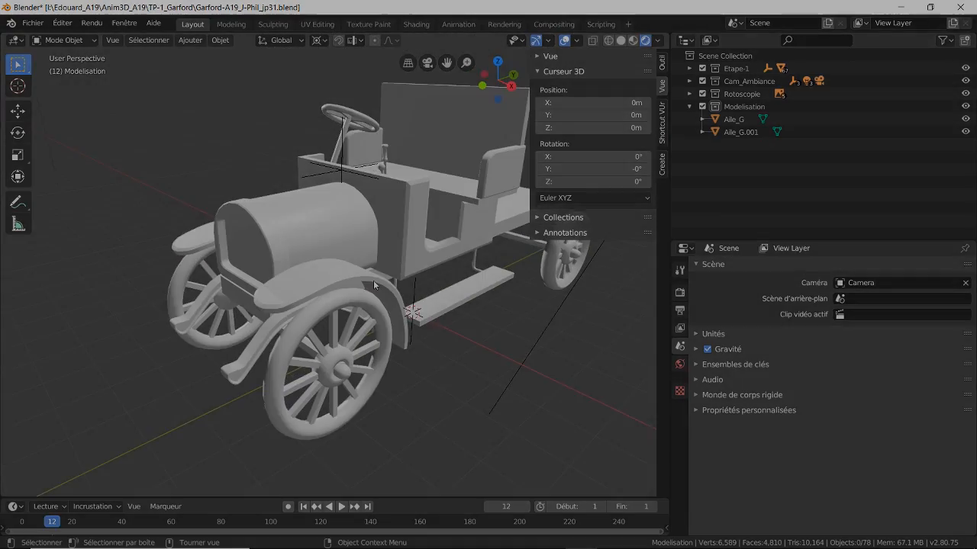